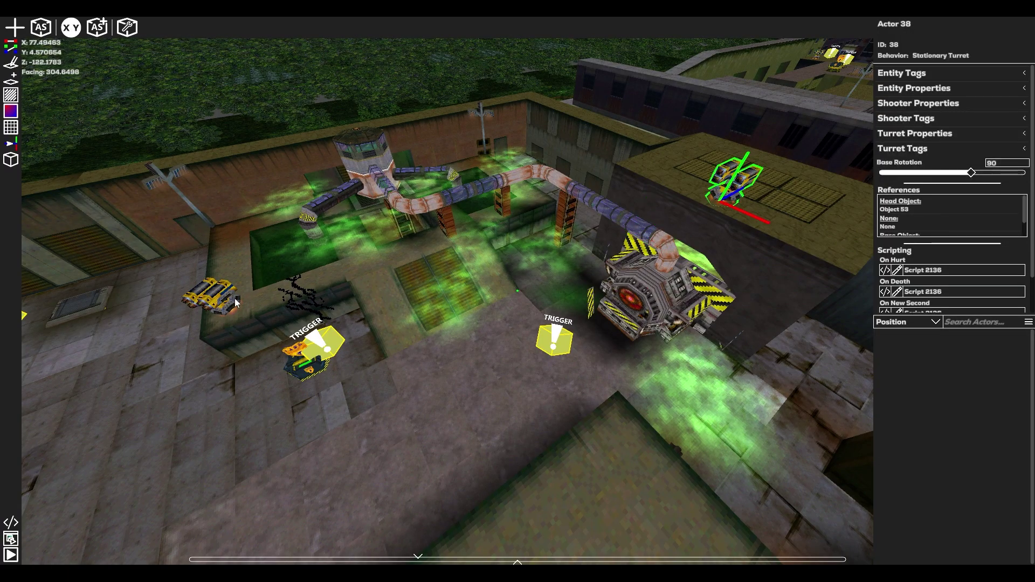
Inspect actors around the level, including a trigger, the green and yellow aircraft and the blue hover tank
left_click(321, 345)
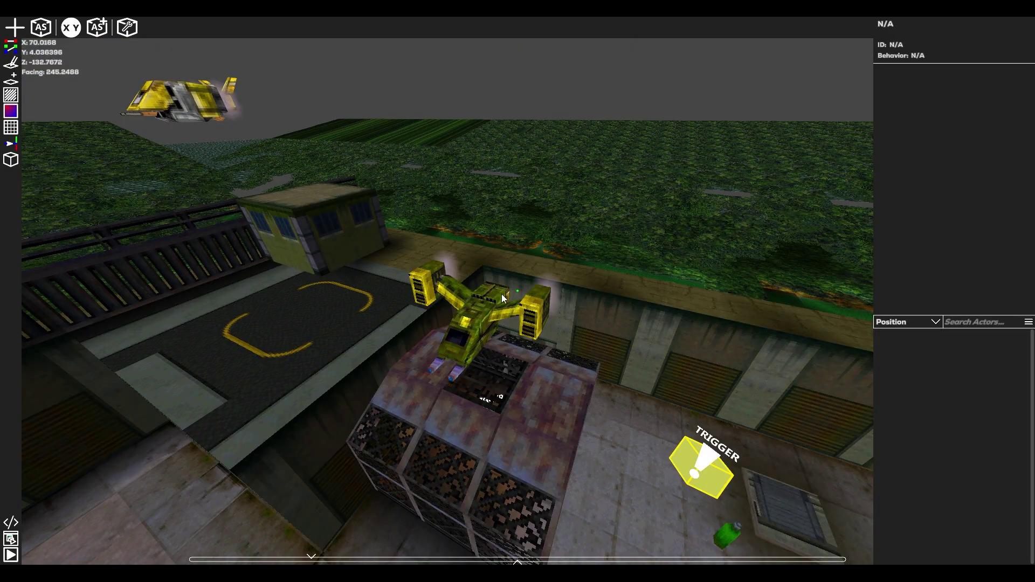
left_click(477, 309)
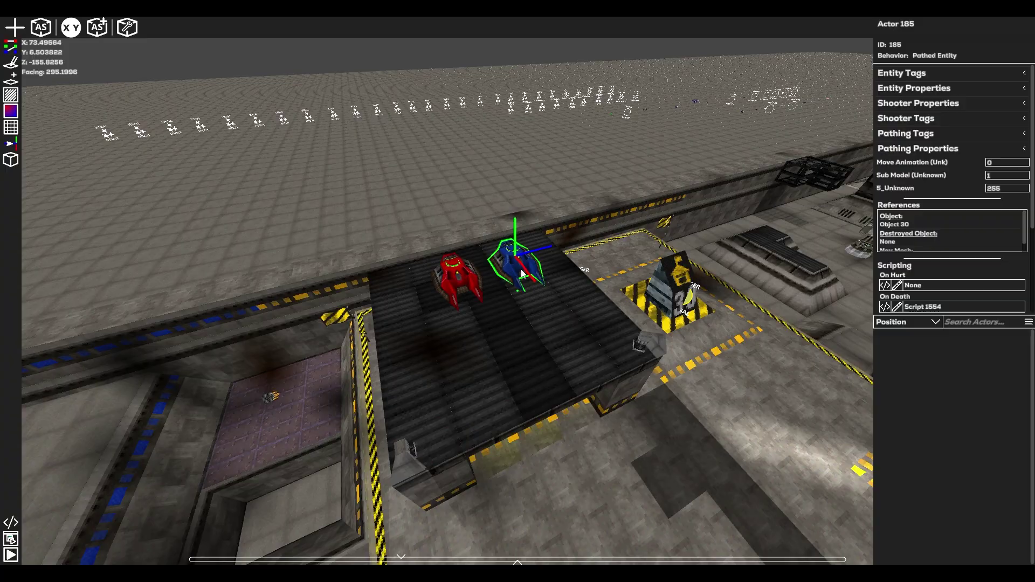
right_click_drag(521, 274, 517, 294)
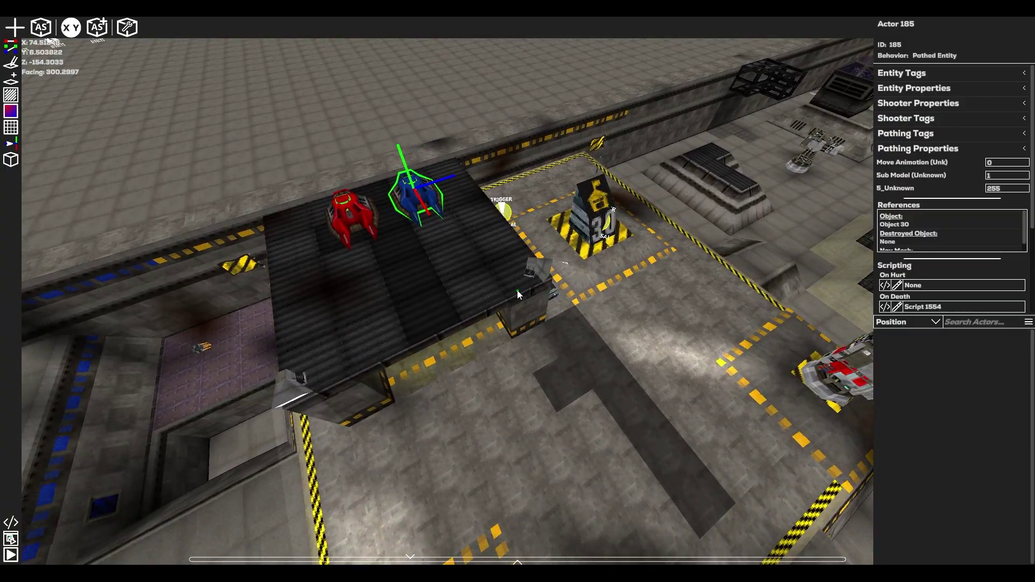
Open the navigation mesh editor and examine how NavMesh 2's nodes and links cross the walled base
left_click(11, 159)
right_click_drag(398, 347, 431, 341)
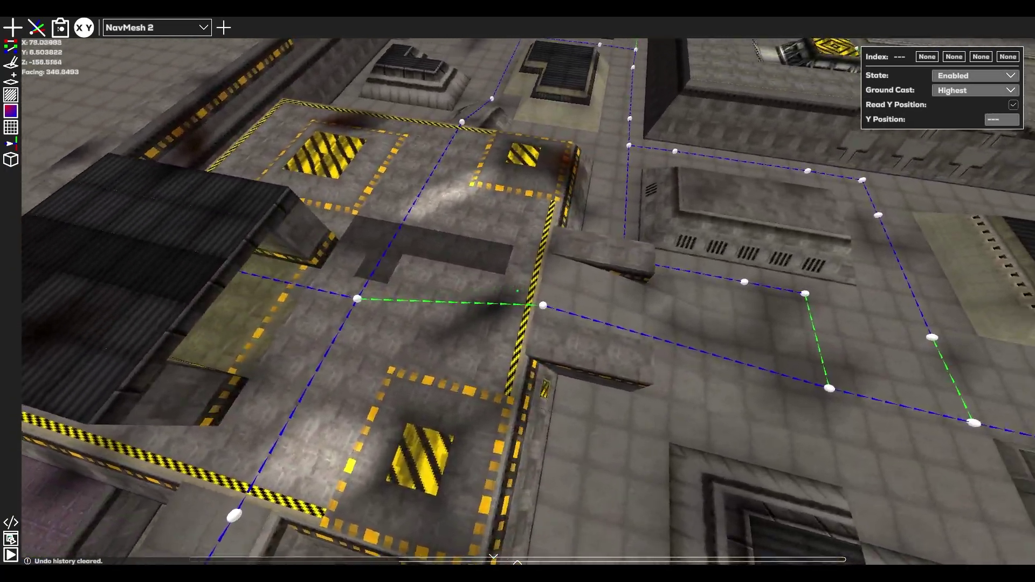
right_click_drag(518, 291, 571, 291)
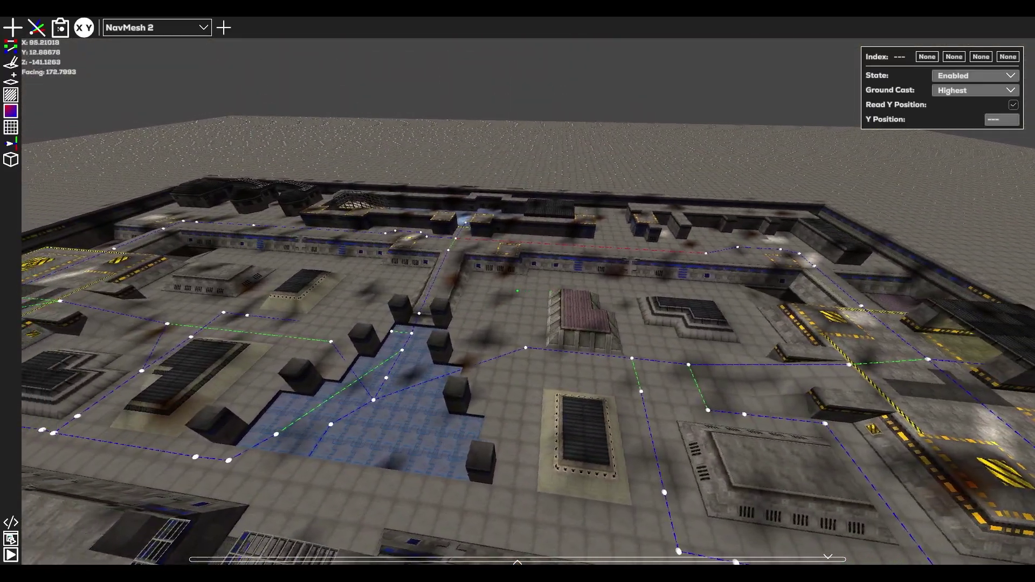
key("a")
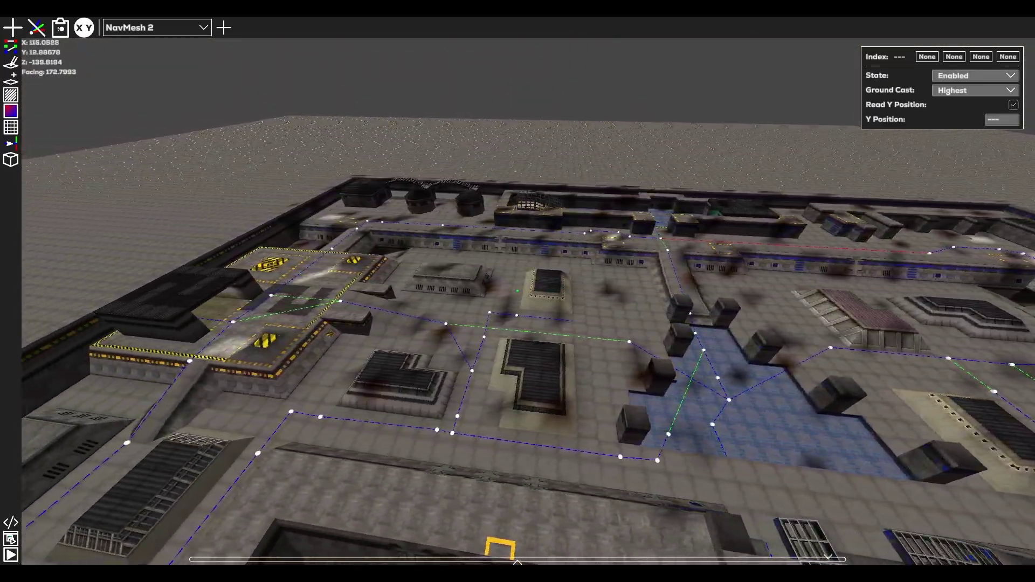
key("a")
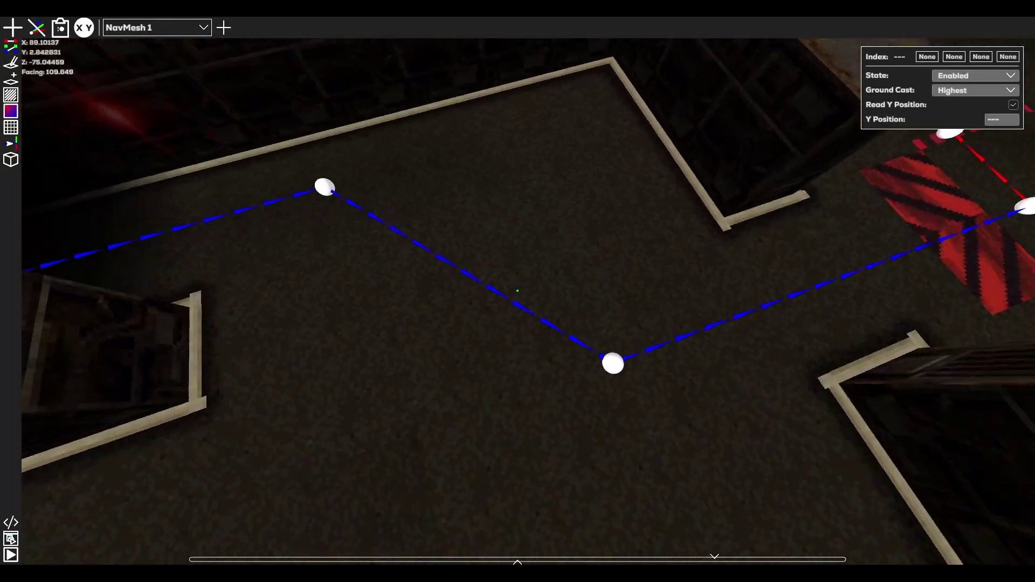
Place a navigation node on the open ground in NavMesh 1 and link it to a second node
right_click_drag(517, 291, 415, 276)
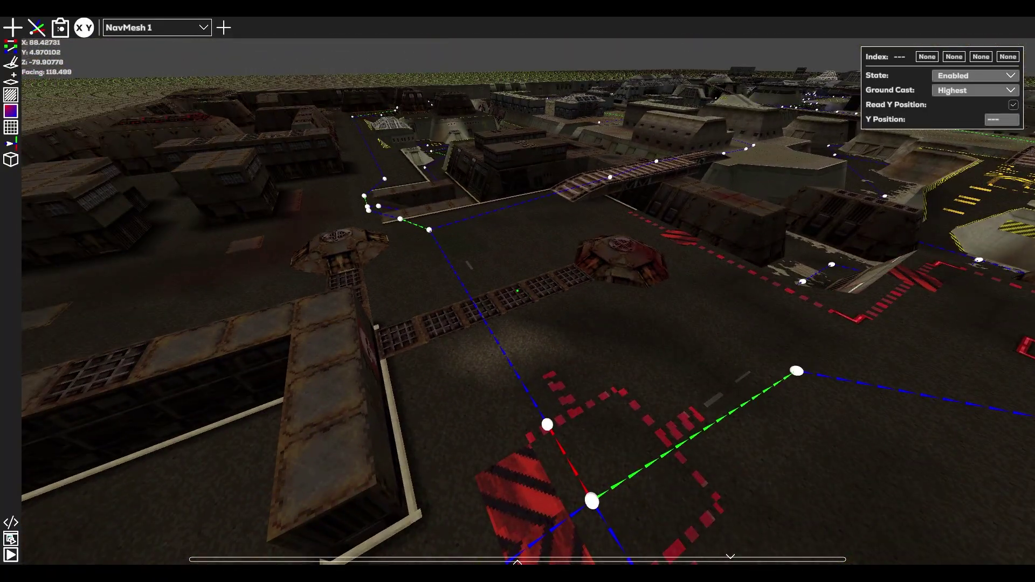
left_click(487, 287)
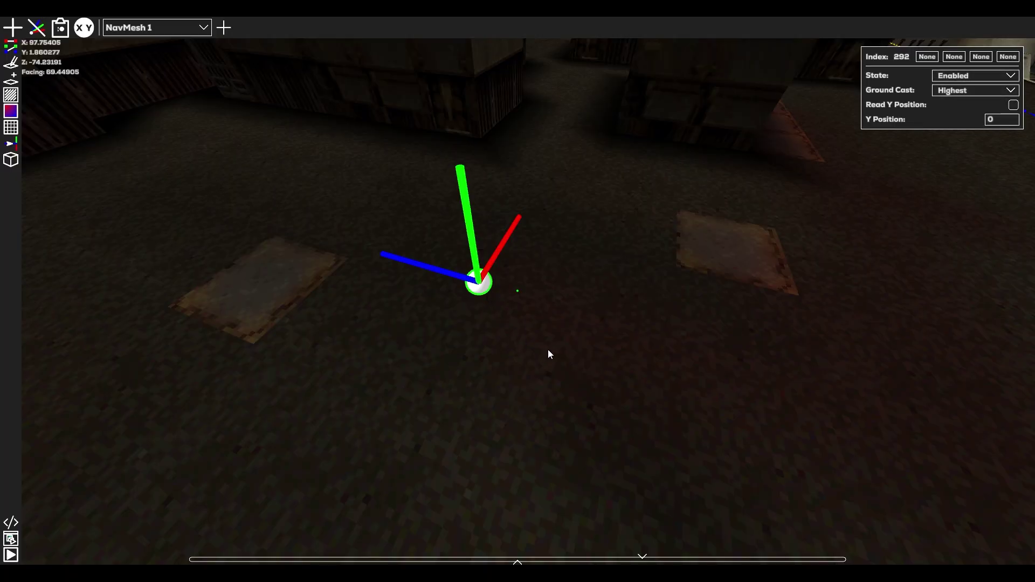
scroll(547, 349, "down", 6)
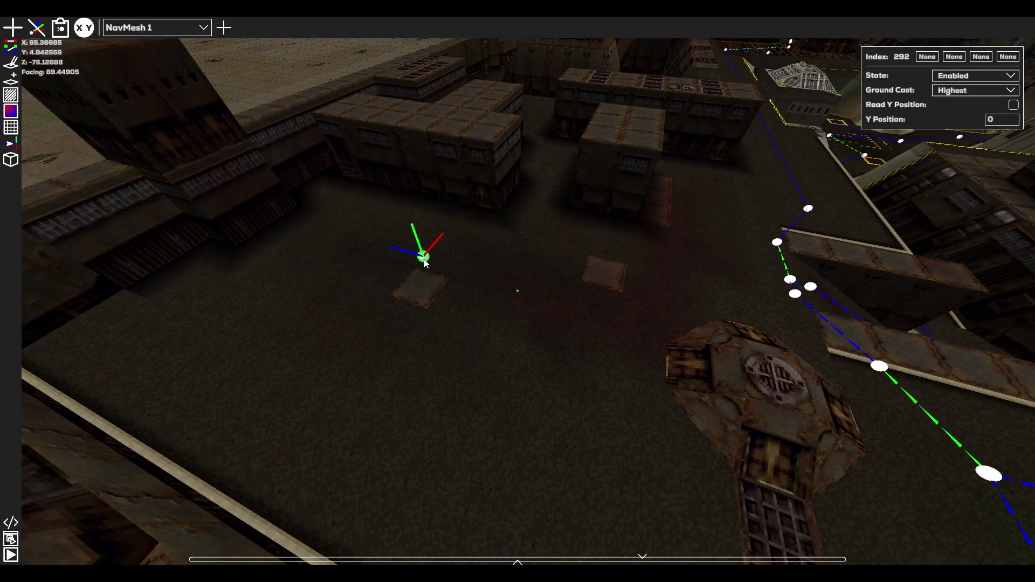
scroll(426, 263, "up", 5)
left_click(377, 305)
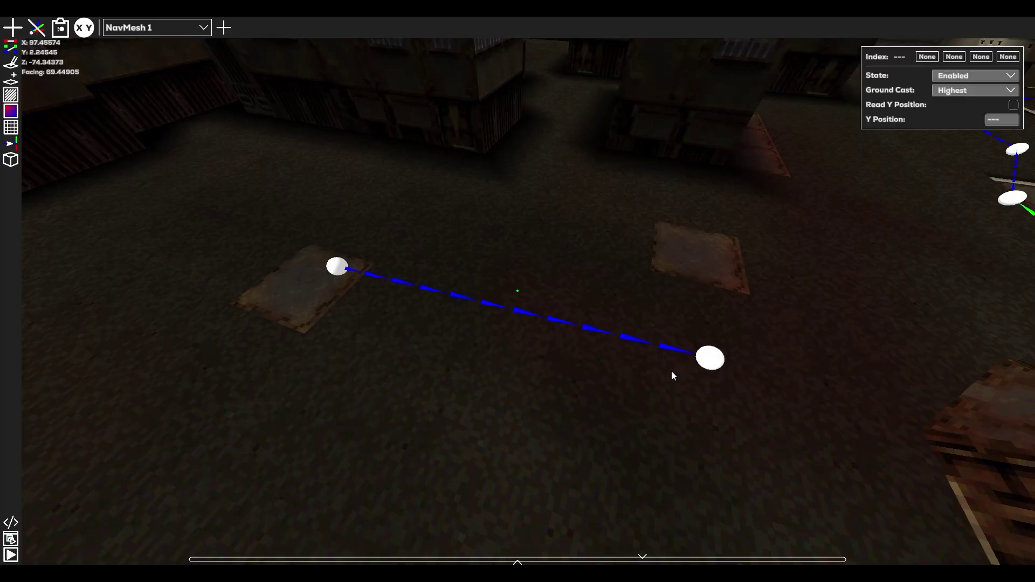
Examine the coloured links that fan out from the node at the red striped pad in NavMesh 1
right_click_drag(671, 371, 618, 348)
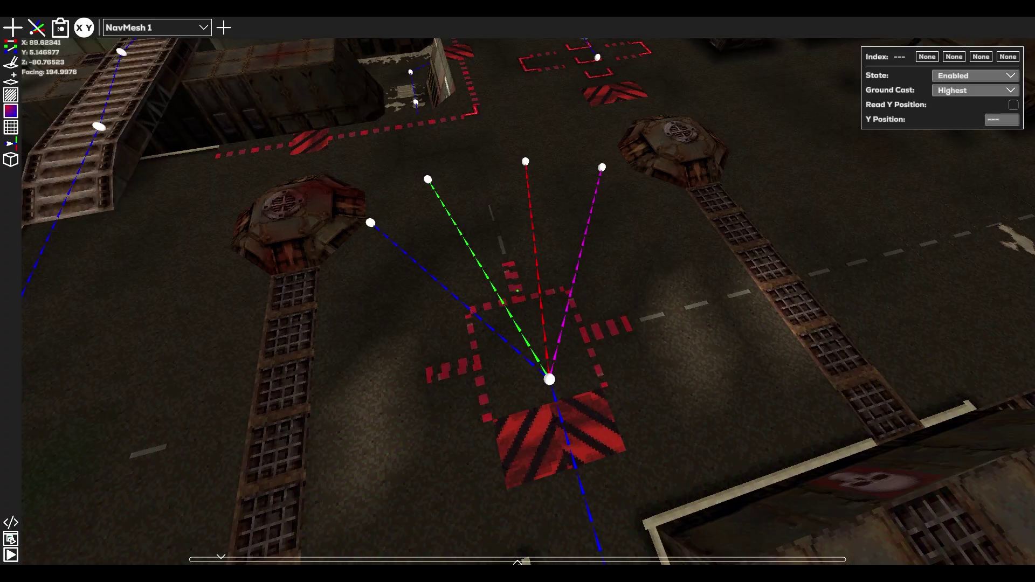
right_click_drag(517, 291, 560, 294)
key("a")
key("d")
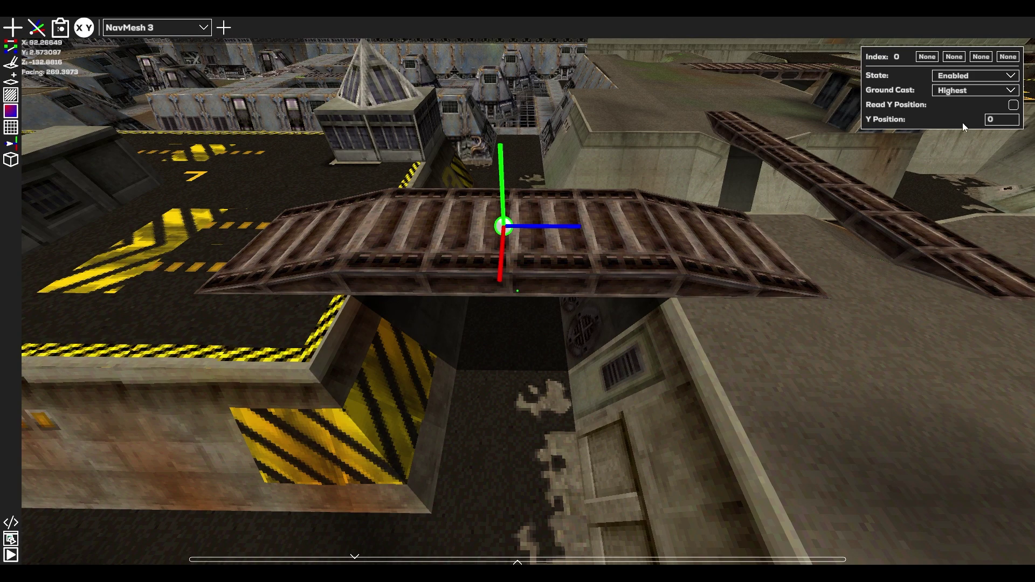
Set the bridge node's ground cast in NavMesh 3 to Lowest, switch it to Lowest Y Pos and adjust its Y position
left_click(968, 92)
left_click(957, 115)
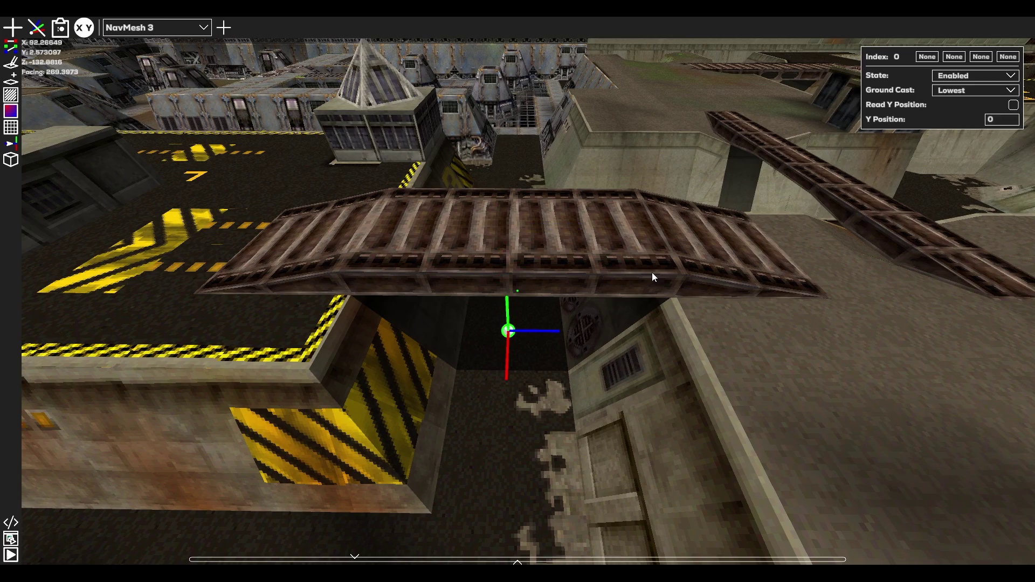
left_click(976, 90)
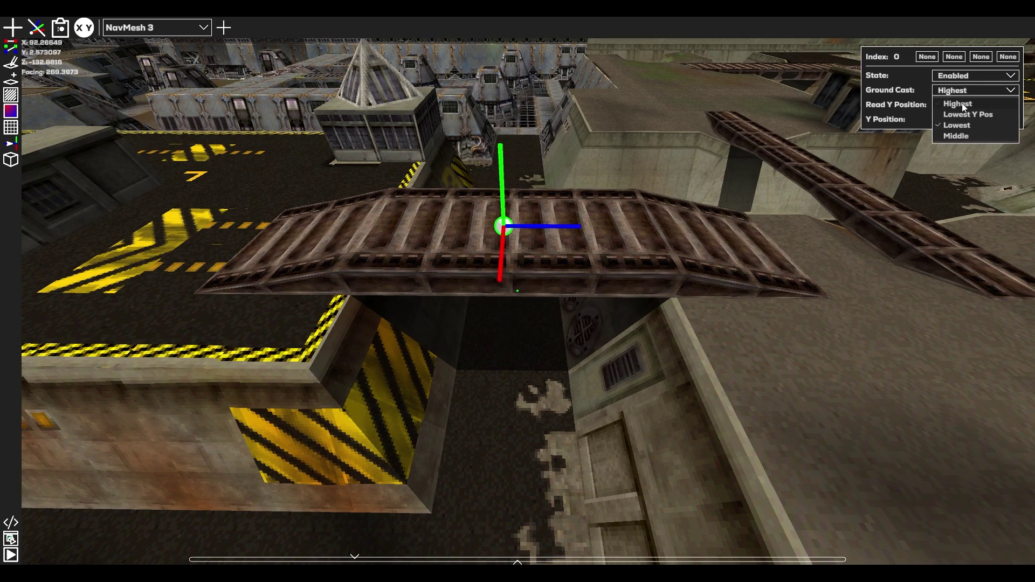
left_click(962, 115)
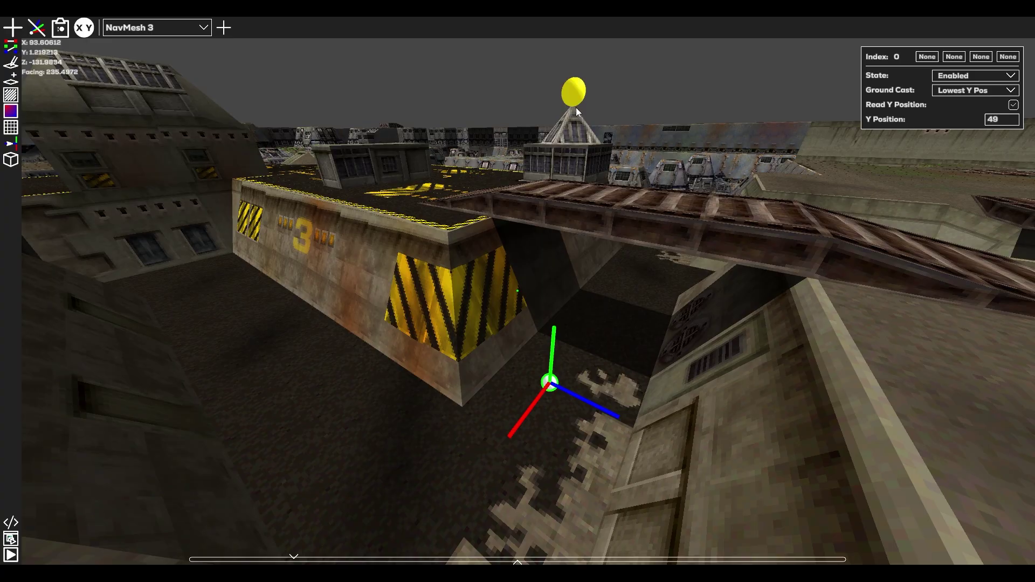
left_click_drag(575, 108, 558, 291)
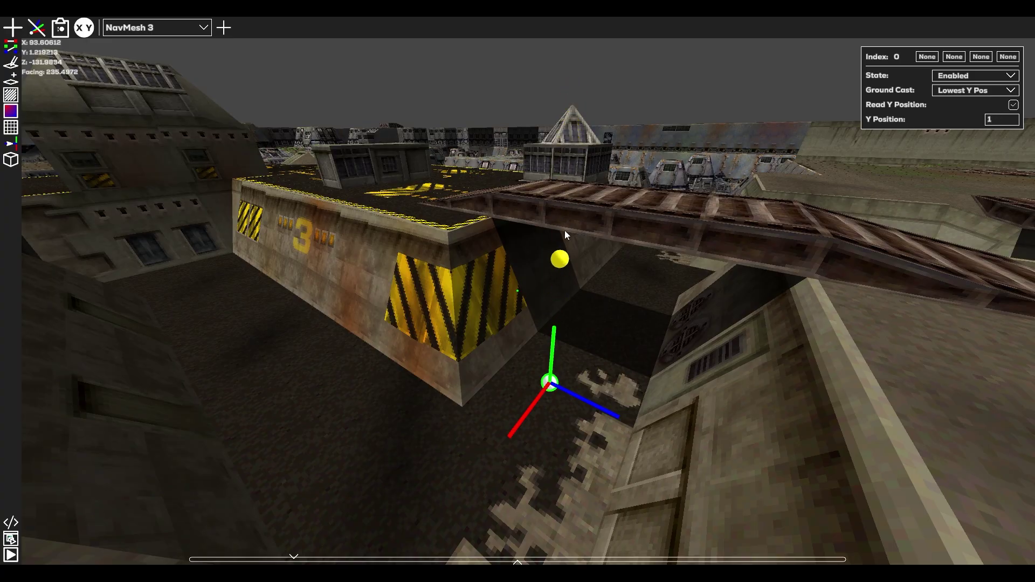
left_click_drag(564, 231, 572, 143)
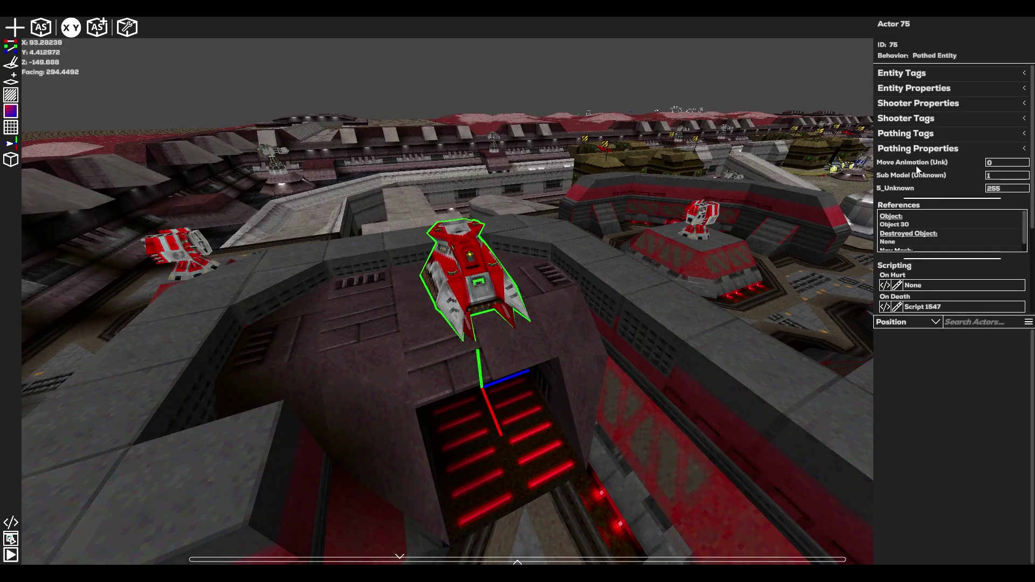
Inspect the red hover tanks and their pathing properties
left_click(946, 150)
scroll(970, 161, "down", 2)
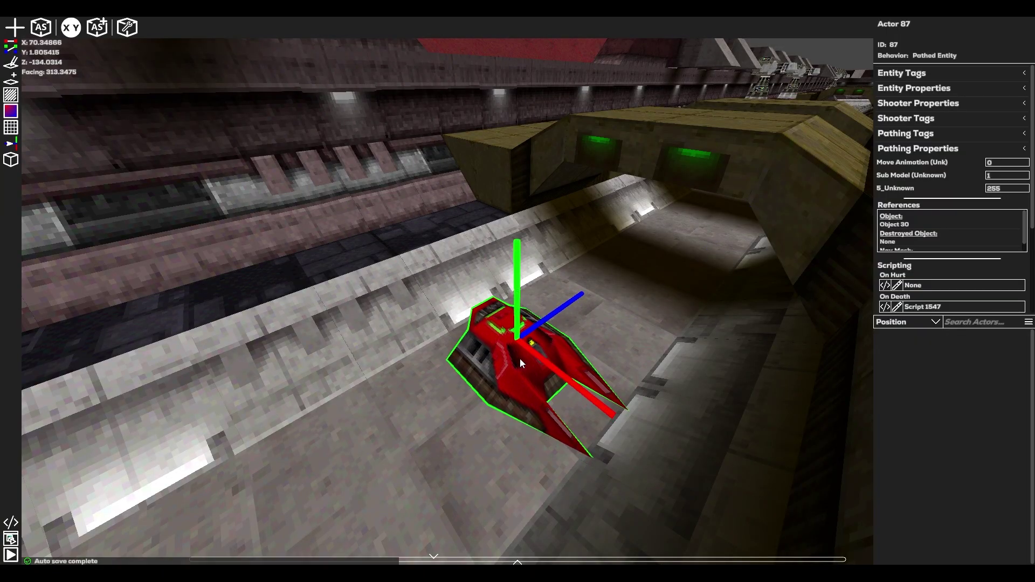
left_click_drag(520, 358, 518, 180)
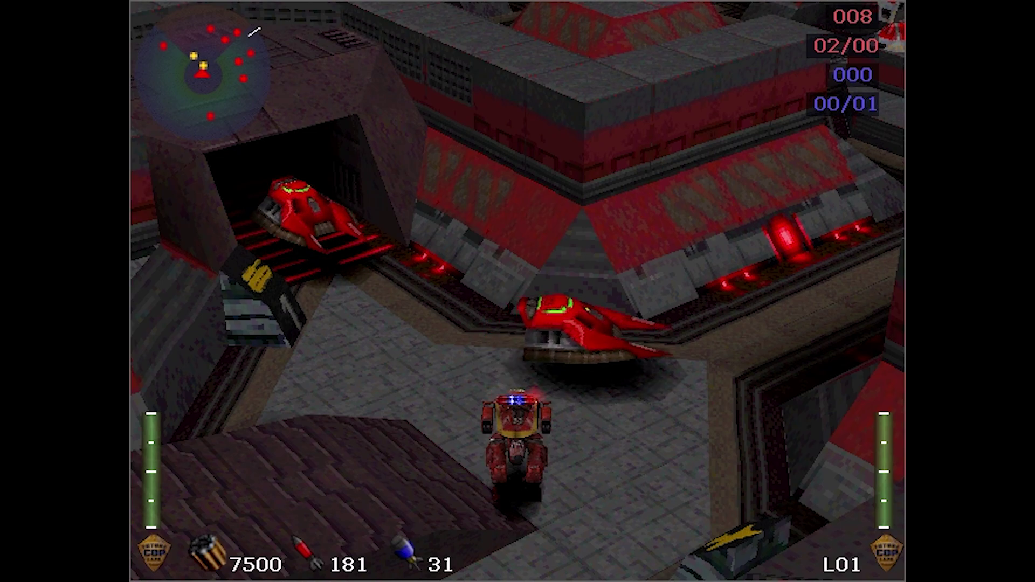
key("Right")
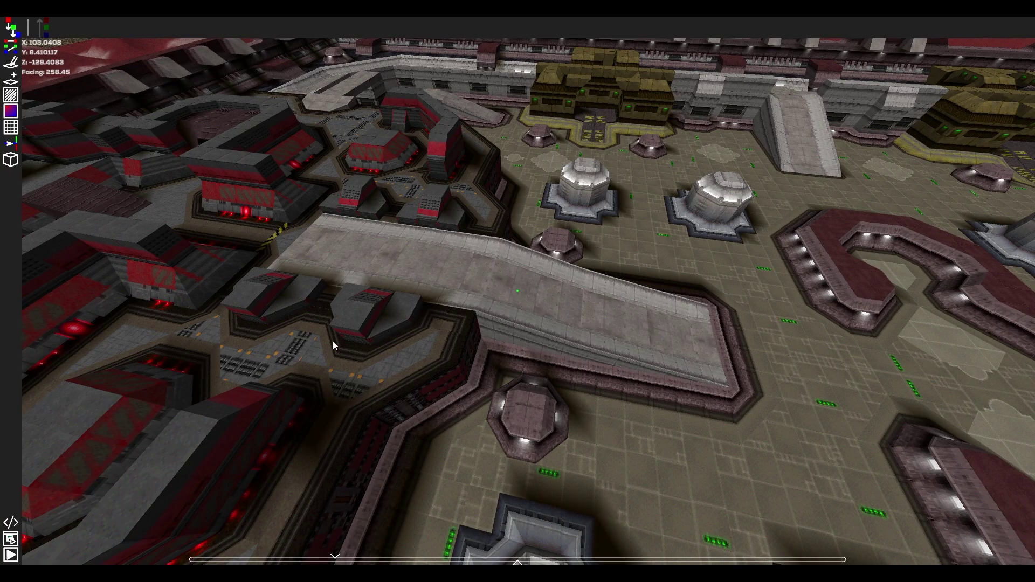
Open the navigation mesh editor and examine NavMesh 1's node paths across the red base, central plaza and blue base
left_click(10, 146)
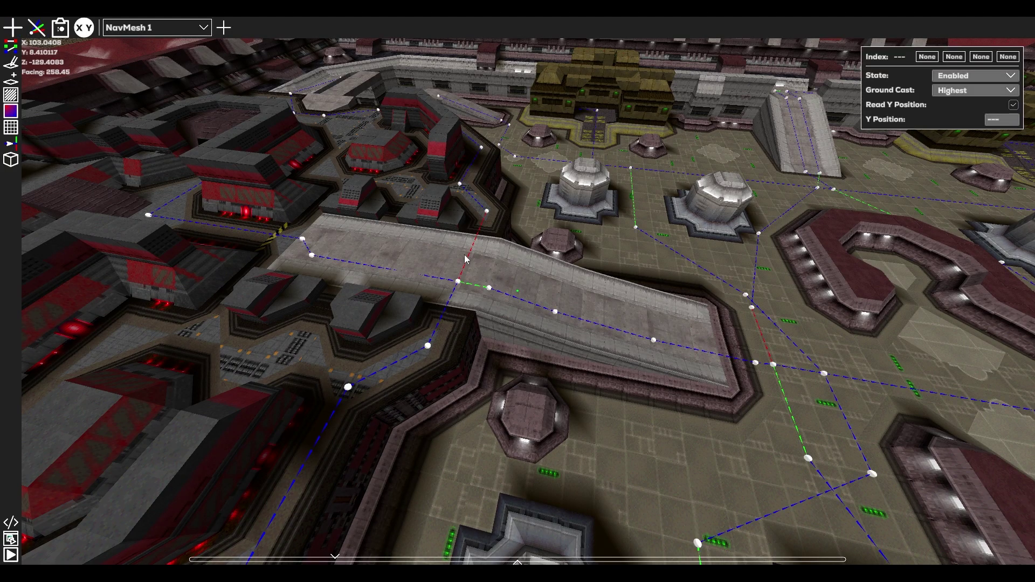
key("a")
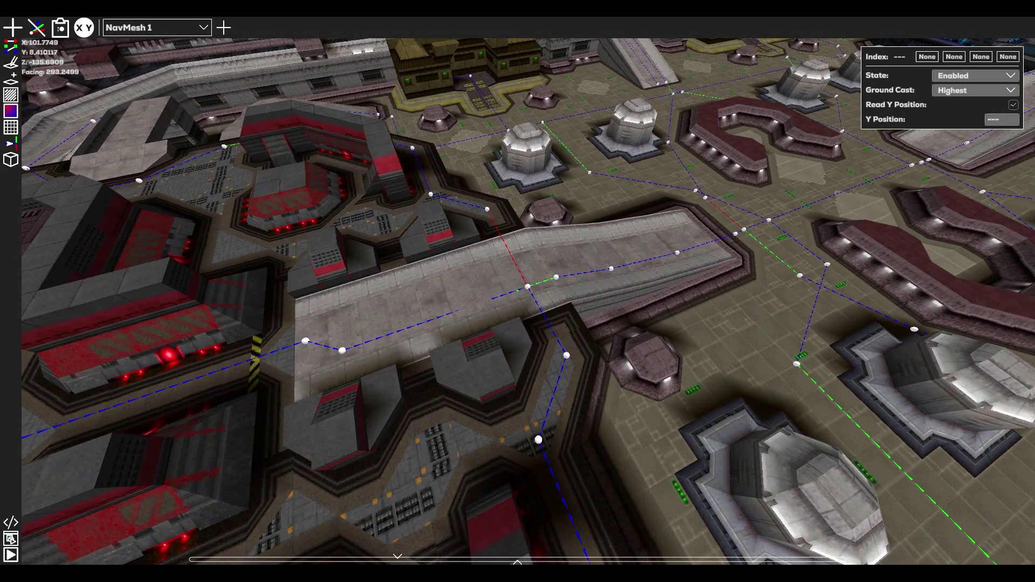
key("w")
key("w")
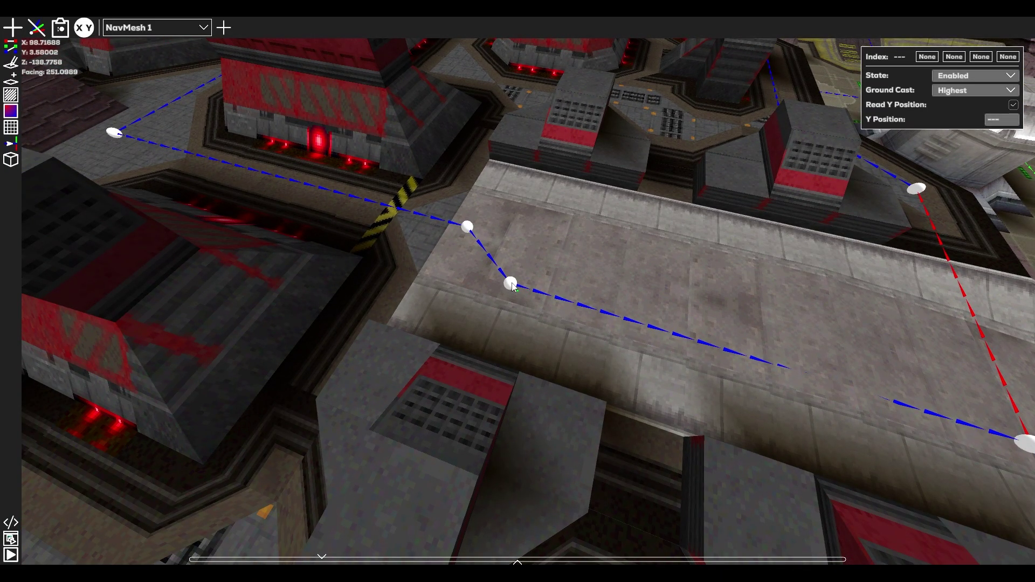
key("s")
right_click_drag(511, 292, 519, 294)
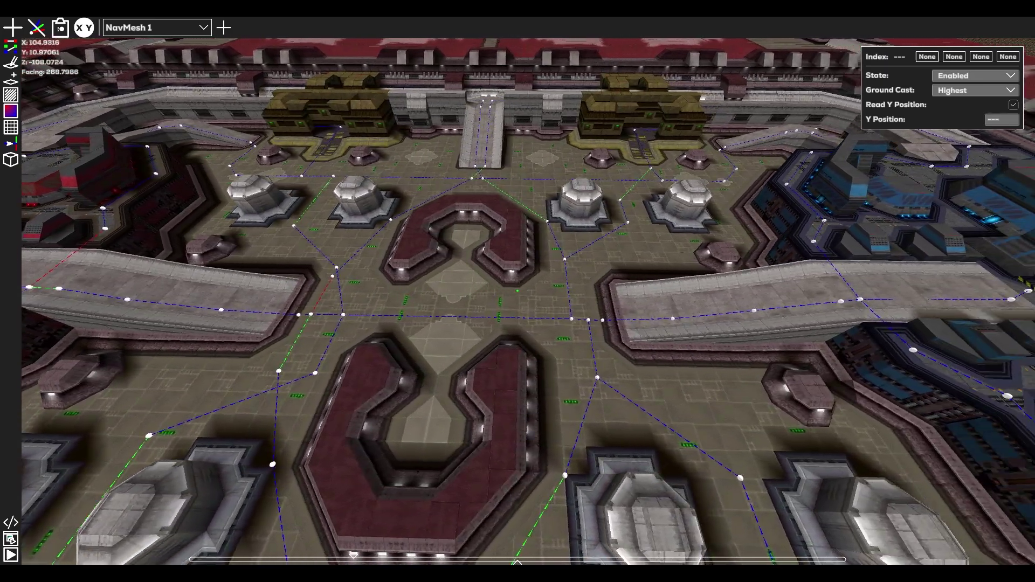
key("d")
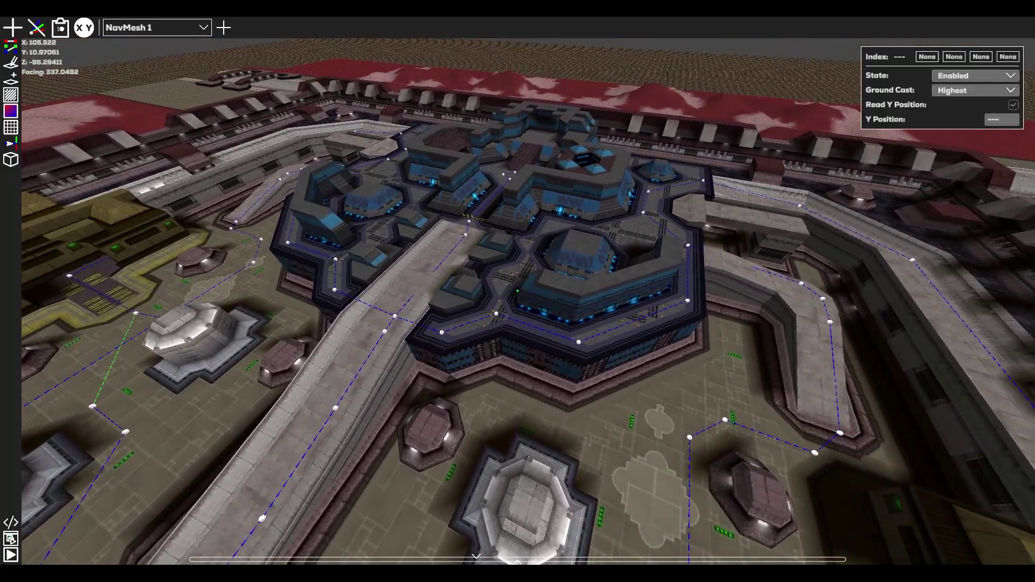
key("s")
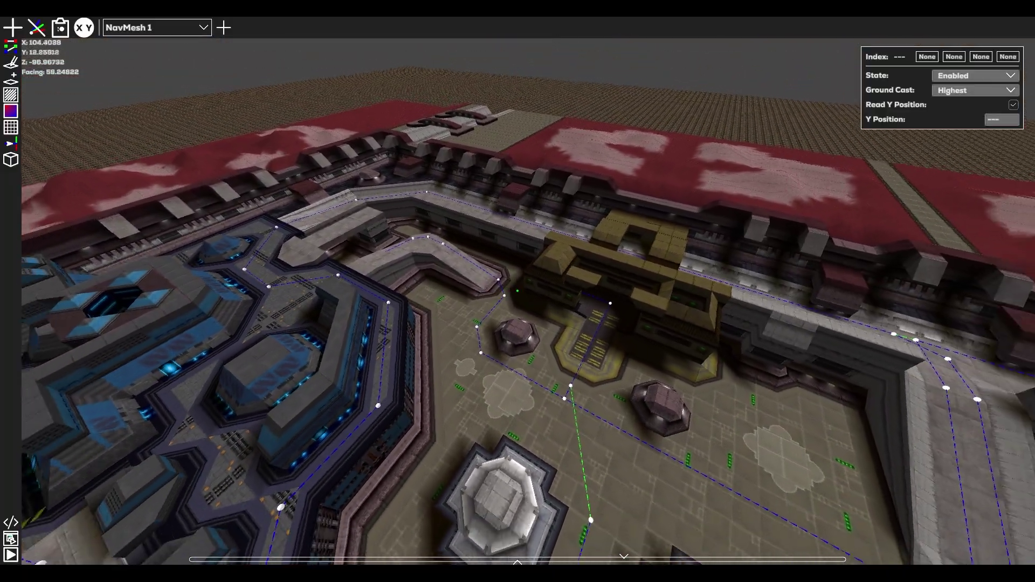
key("s")
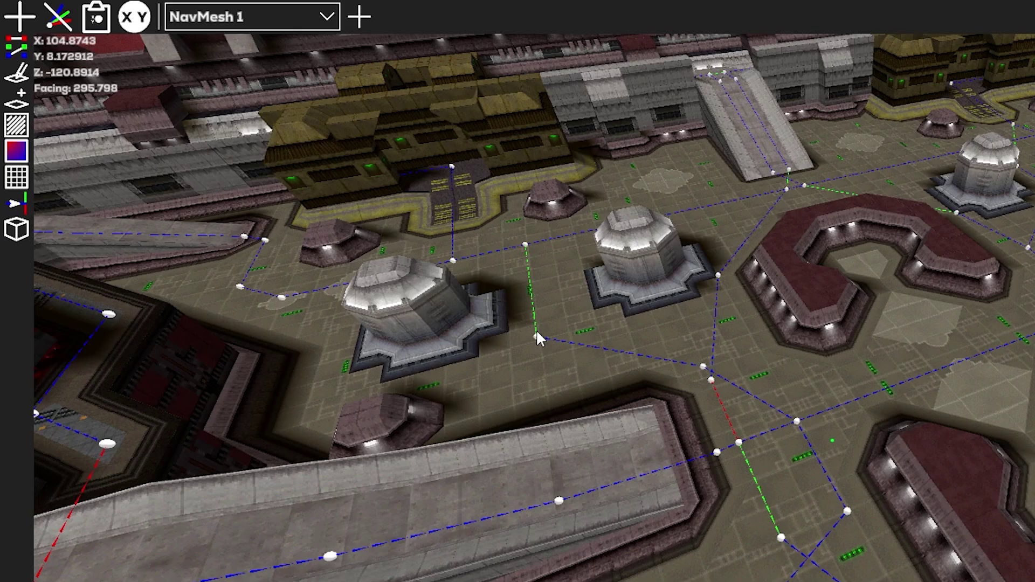
Display NavMesh 2 to compare its paths around the plaza, and return to NavMesh 1
left_click(327, 17)
left_click(257, 63)
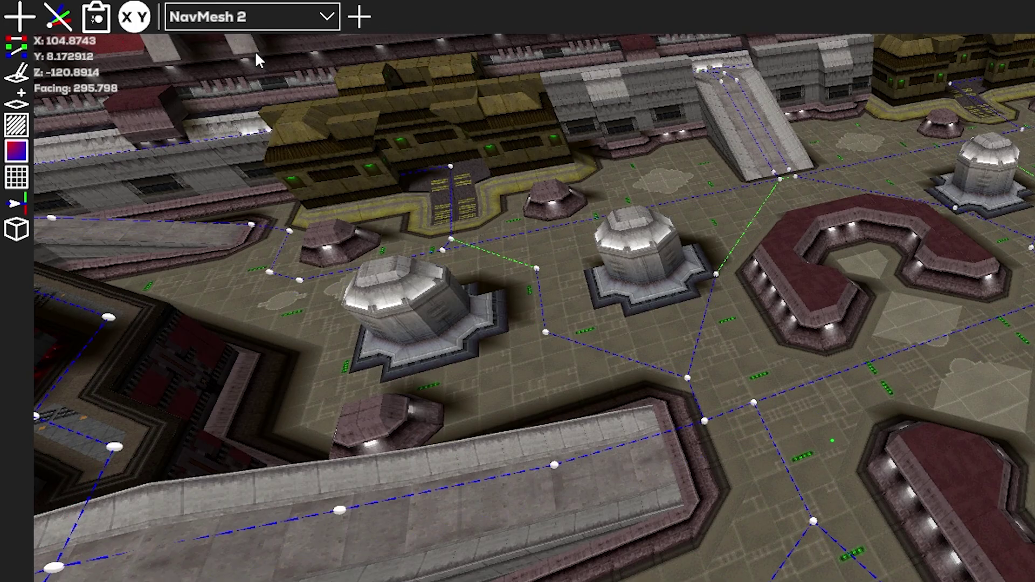
left_click(254, 16)
left_click(245, 42)
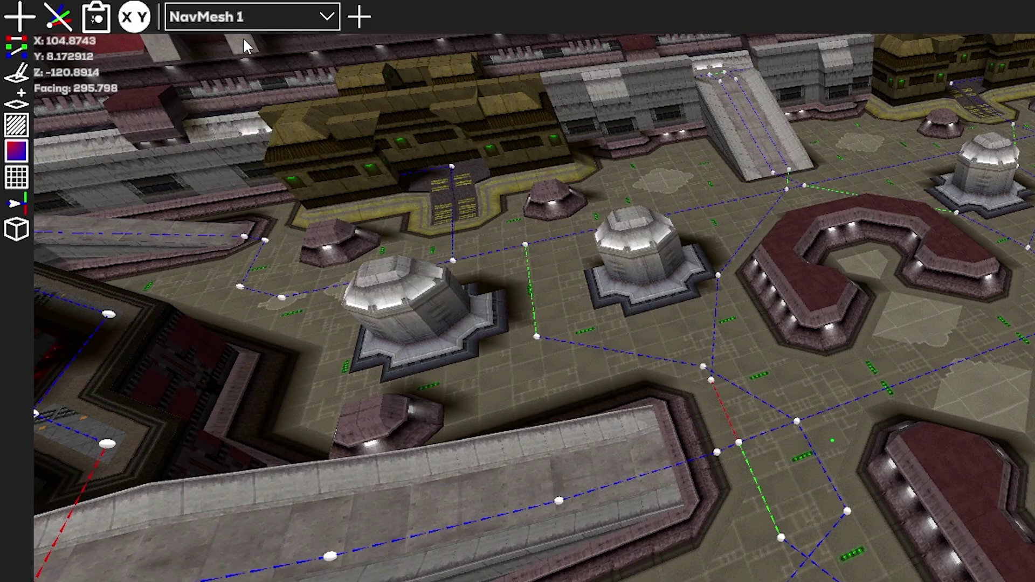
Add a new navigation mesh named Example and make it the active mesh
left_click(365, 20)
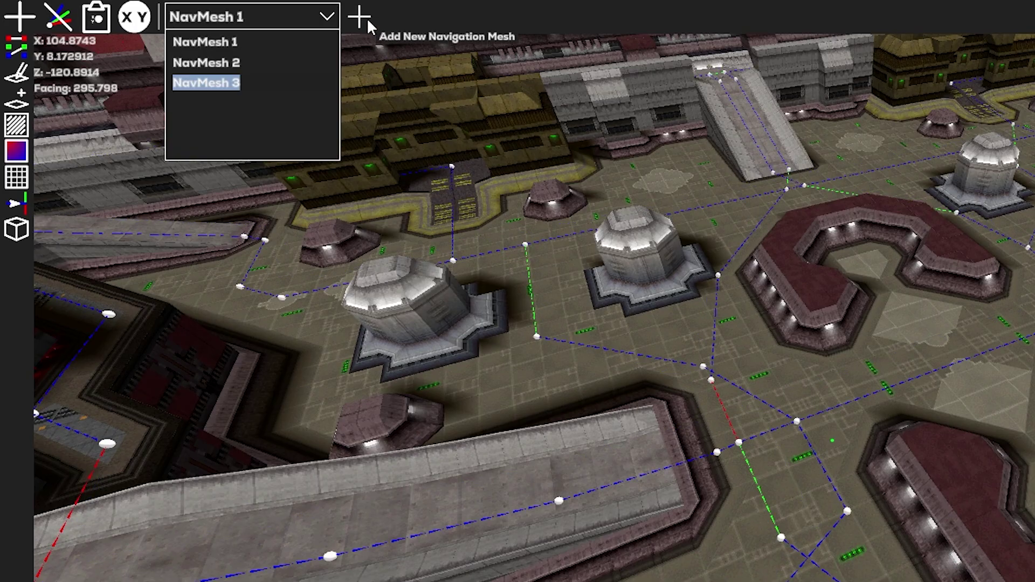
type("Example")
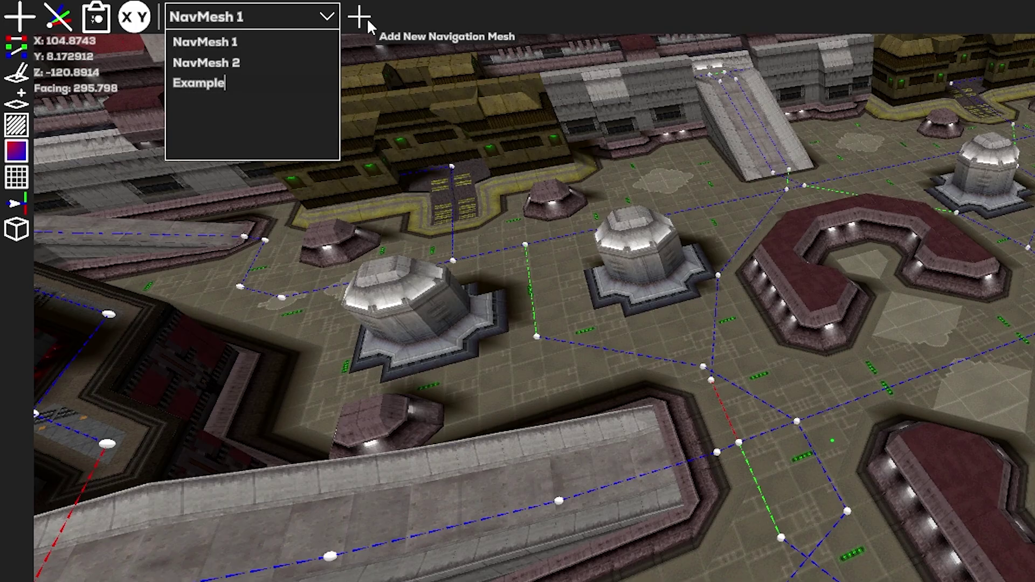
key("Return")
left_click(222, 92)
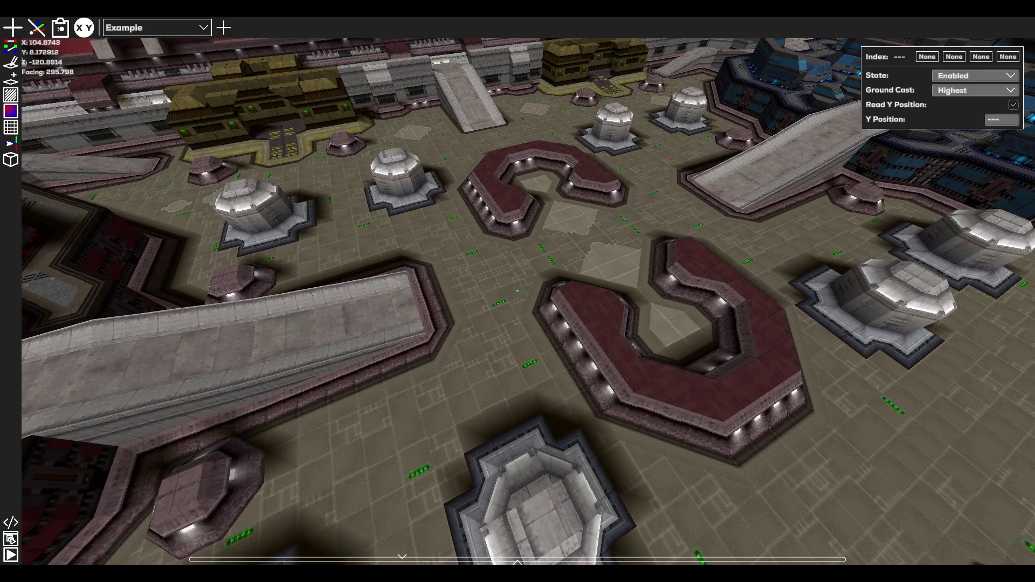
key("s")
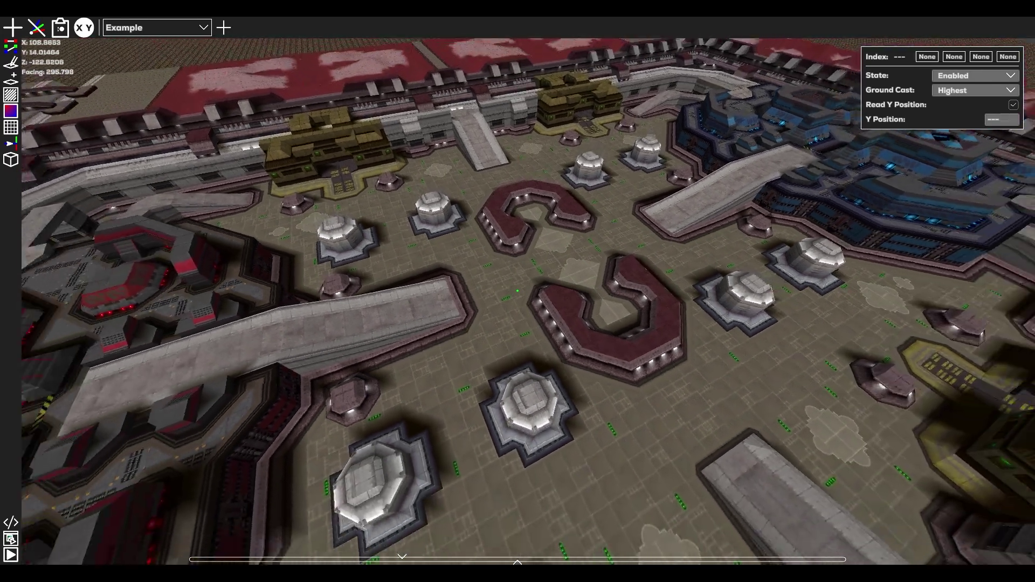
key("d")
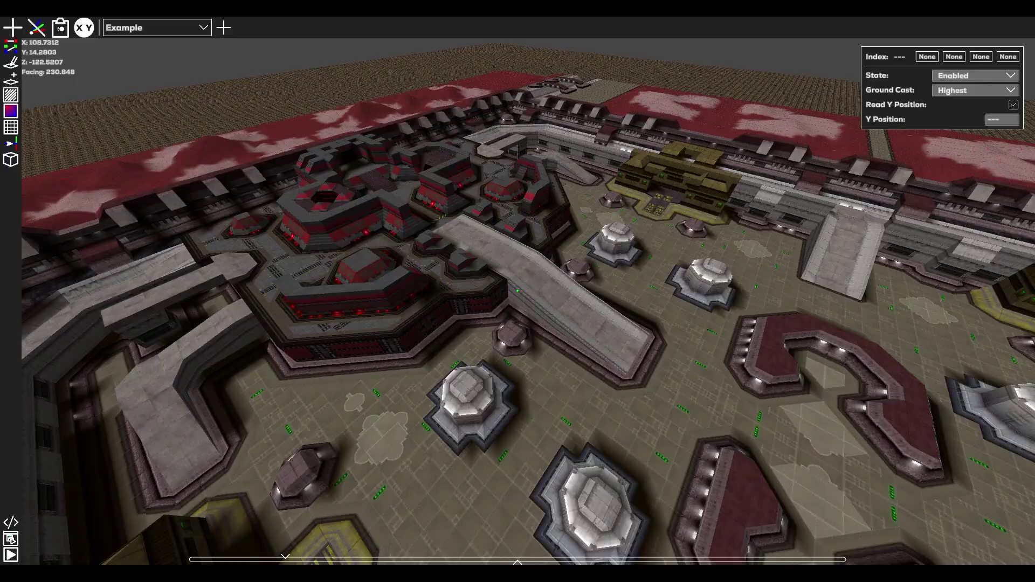
Place four nodes on the floor leading toward the plaza's centre and connect the first node to the second
key("w")
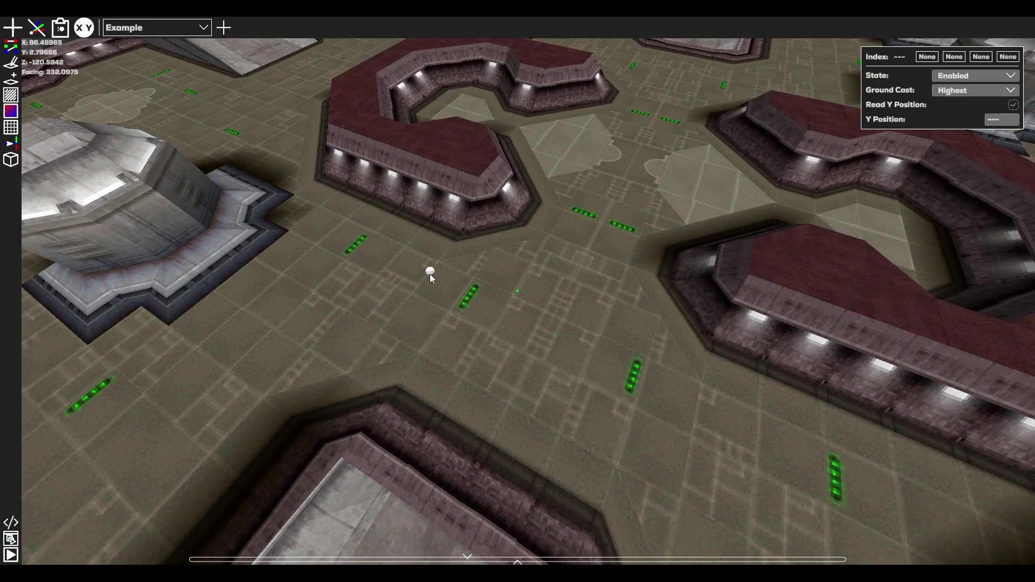
double_click(485, 303)
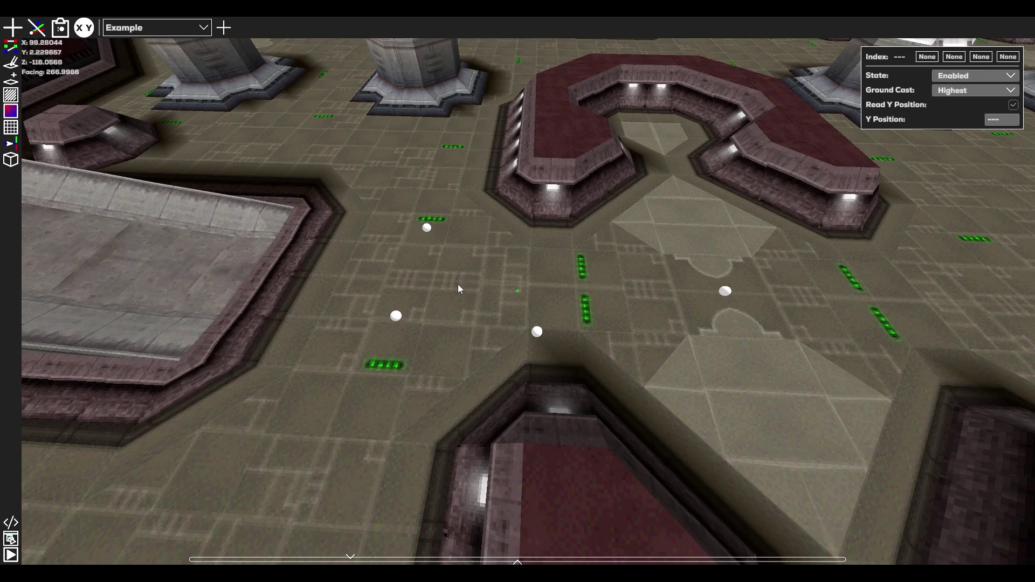
mouse_move(427, 228)
left_mouse_down()
mouse_move(459, 304)
mouse_move(397, 319)
left_mouse_up()
right_click_drag(397, 320, 517, 312)
key("s")
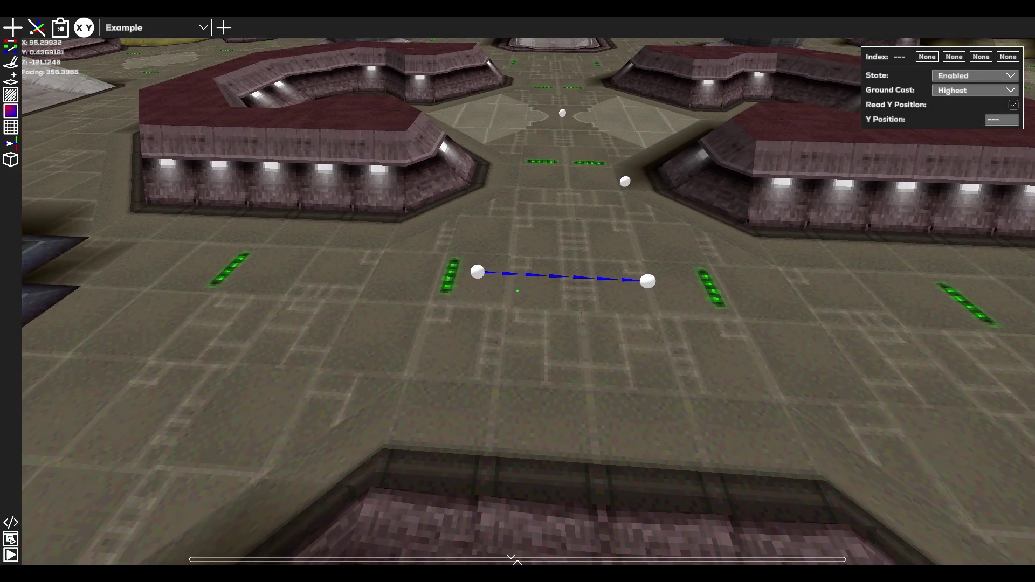
right_click_drag(620, 294, 515, 294)
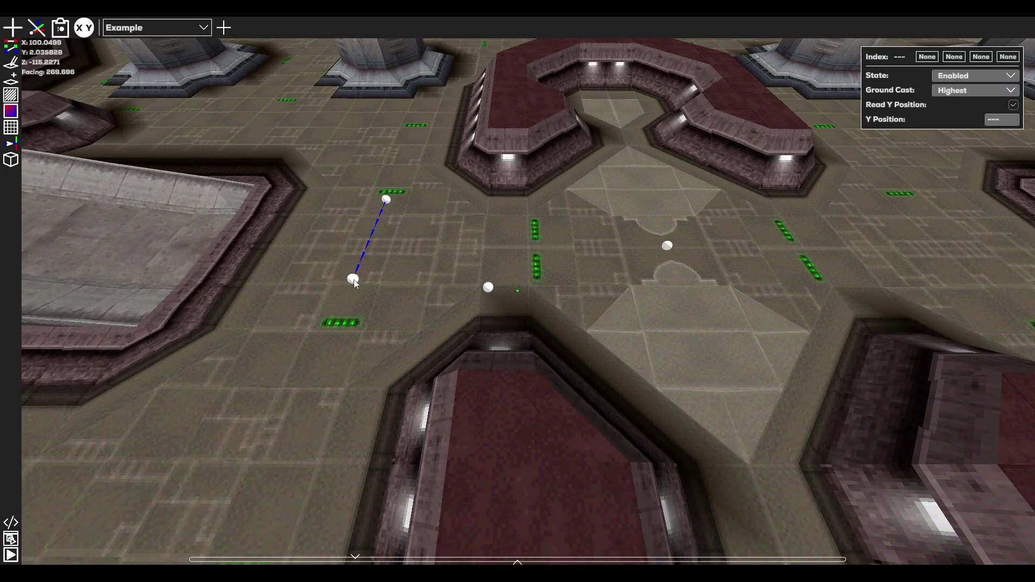
Extend the path from the second node through the third to the node at the plaza's centre
left_click(488, 287)
left_click(666, 245)
key("d")
right_click_drag(517, 291, 458, 291)
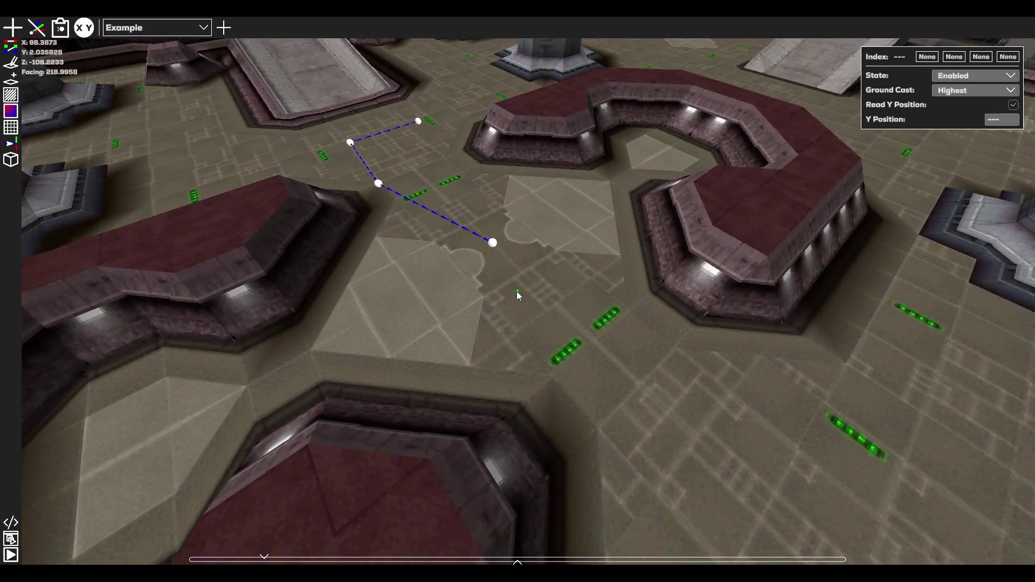
Add a junction node beyond the plaza's centre and branch it to nodes 5, 7 and 8, linking the surrounding nodes
left_click(538, 407)
right_click_drag(539, 410, 539, 295)
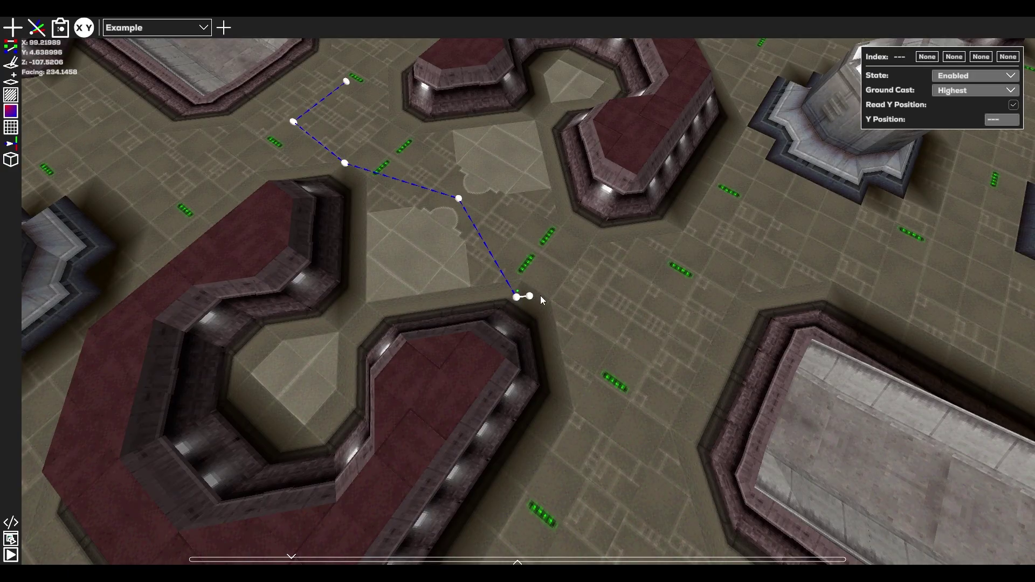
left_click(642, 302)
left_click(543, 201)
left_click(517, 297)
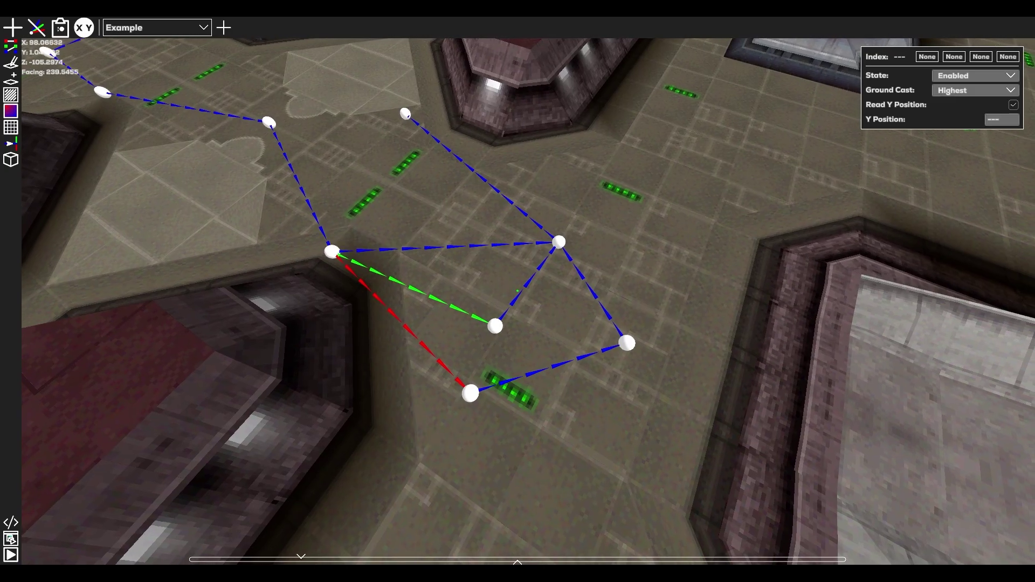
Select the junction node beyond the plaza and examine its three outgoing connections
right_click_drag(517, 291, 625, 291)
right_click_drag(517, 291, 447, 284)
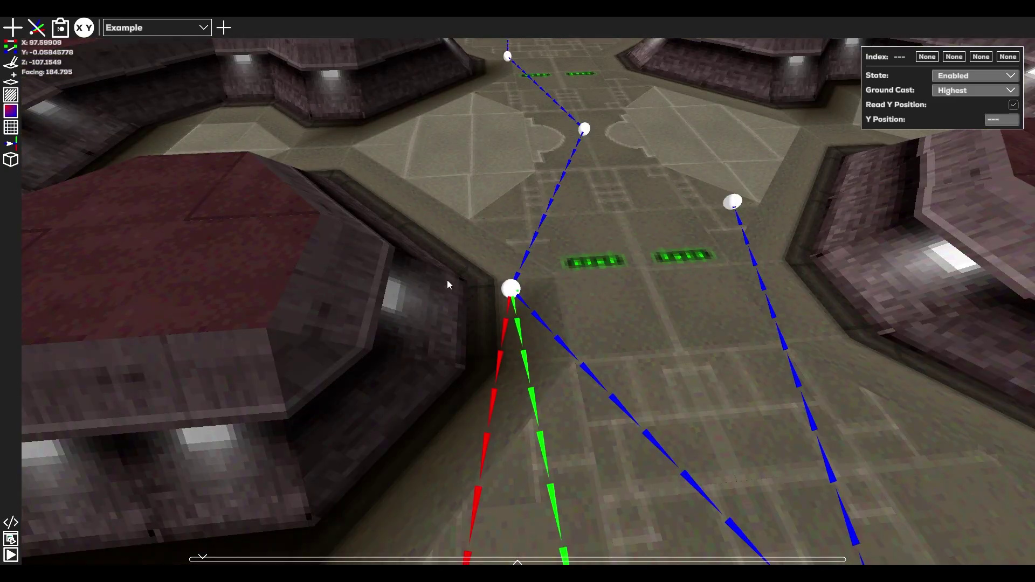
left_click(512, 290)
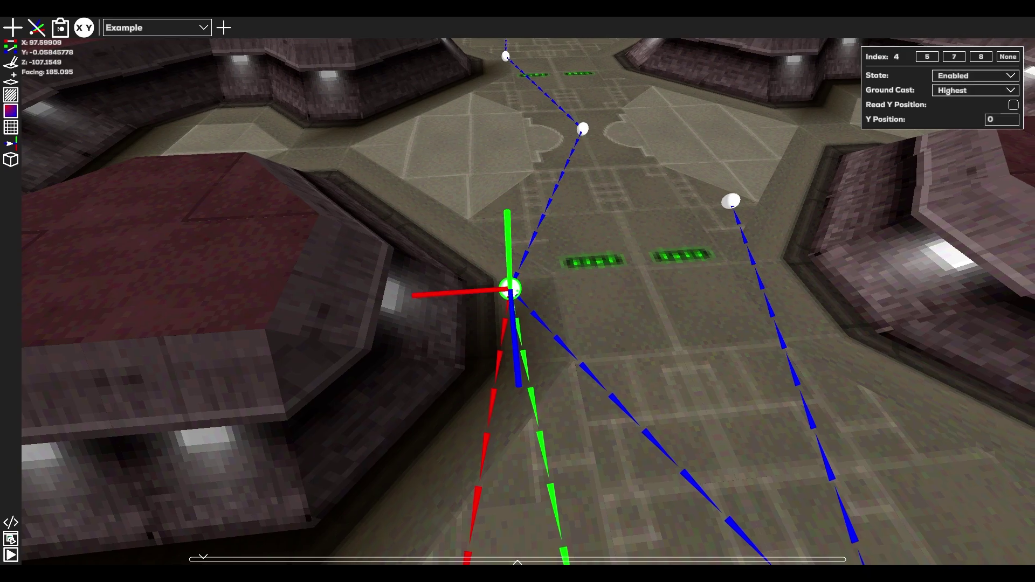
mouse_move(515, 291)
right_mouse_down()
mouse_move(496, 291)
mouse_move(517, 298)
right_mouse_up()
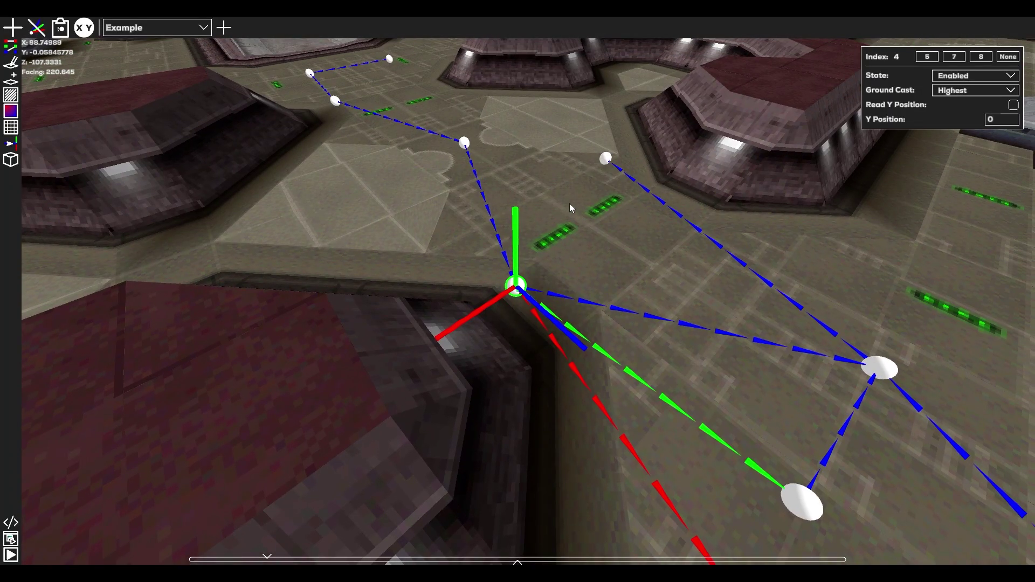
left_click_drag(506, 305, 533, 253)
right_click_drag(532, 253, 598, 251)
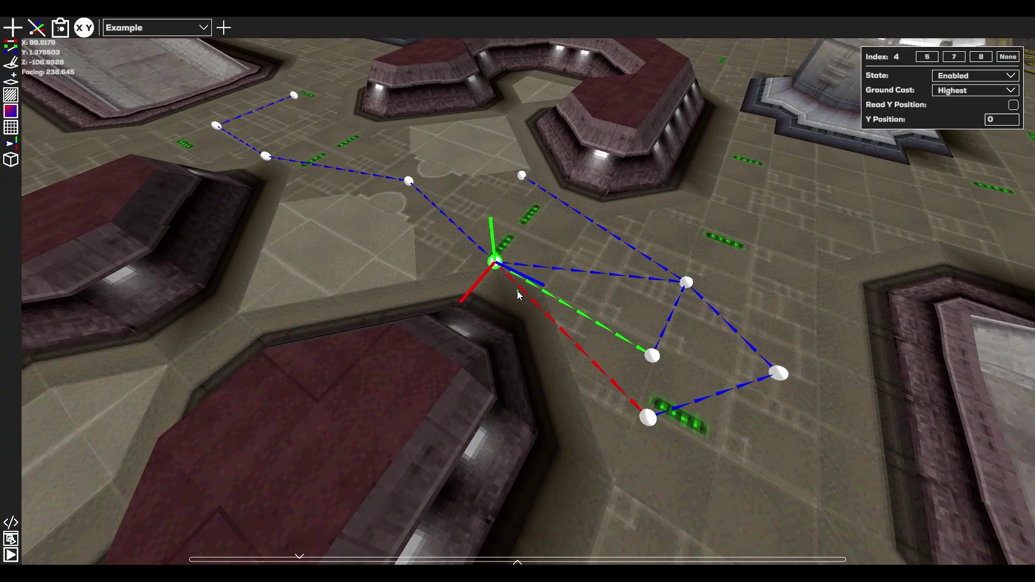
Clear the junction node's outgoing connections and rework the path into a loop around the plaza's four raised corners
left_click(36, 28)
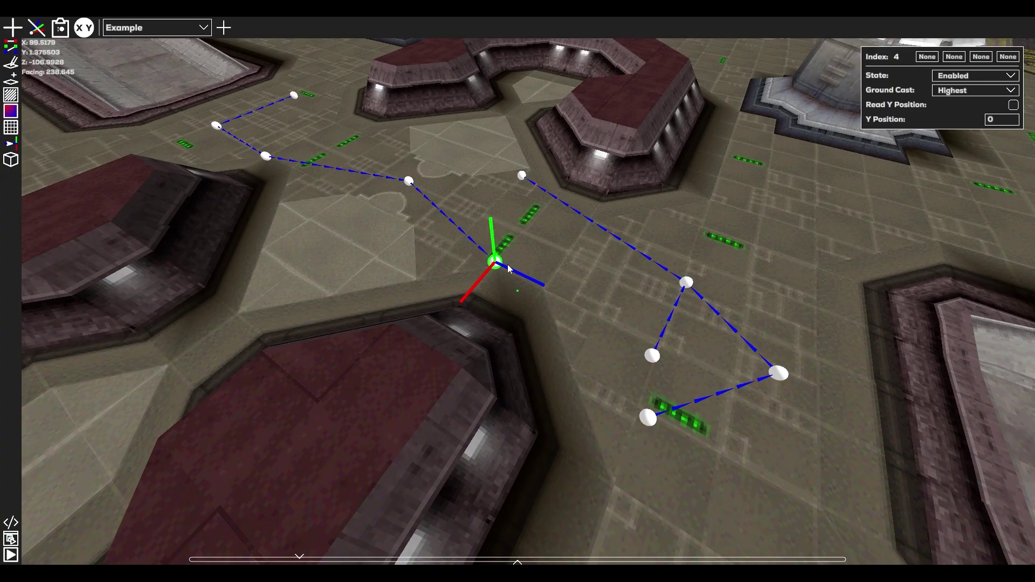
left_click_drag(508, 268, 618, 344)
left_click_drag(496, 264, 685, 282)
left_click(649, 415)
left_click_drag(669, 418, 695, 337)
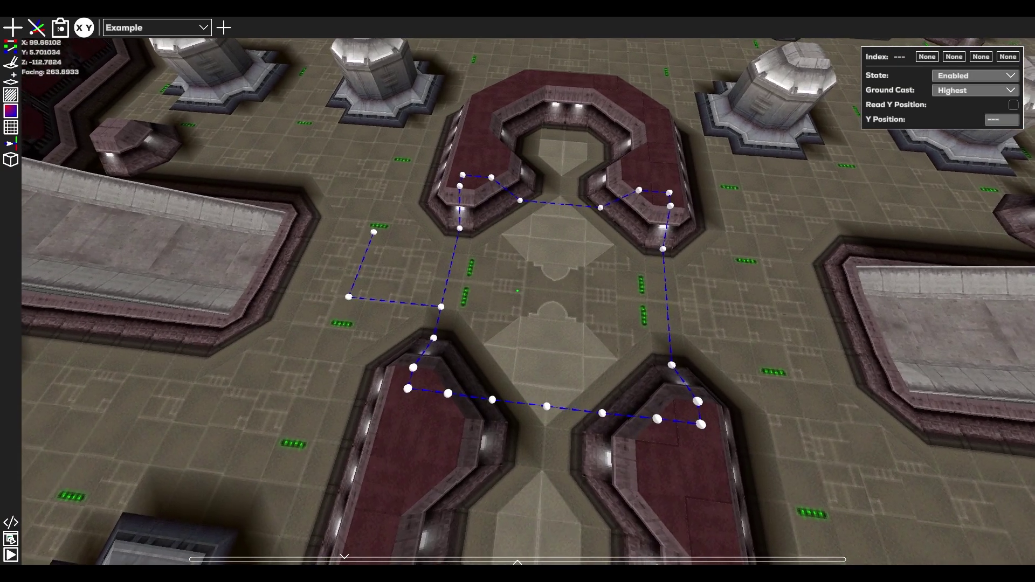
middle_click_drag(517, 291, 323, 291)
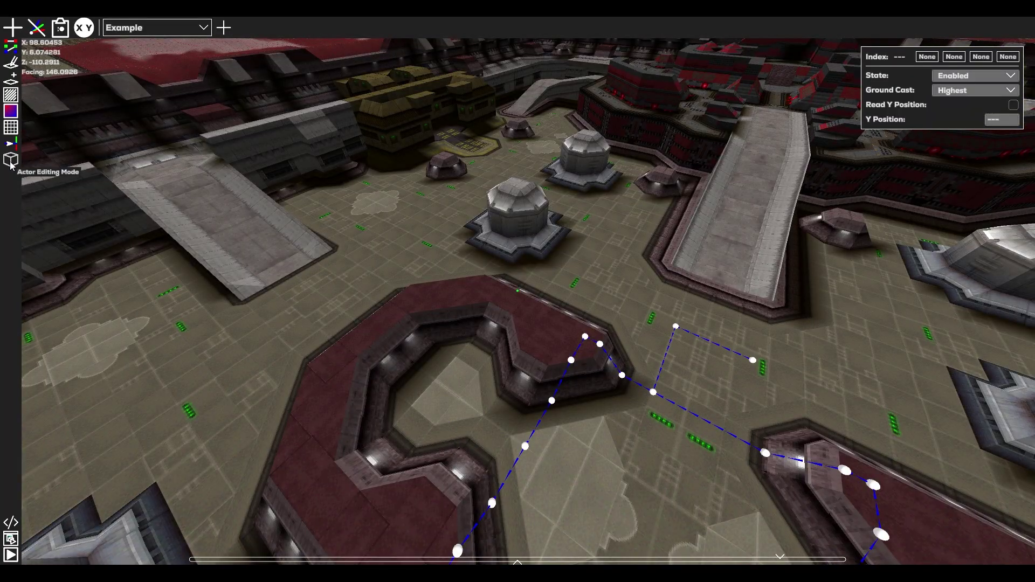
Switch to actor editing and position the red hover tank on the open floor near the start of the Example path
left_click(10, 160)
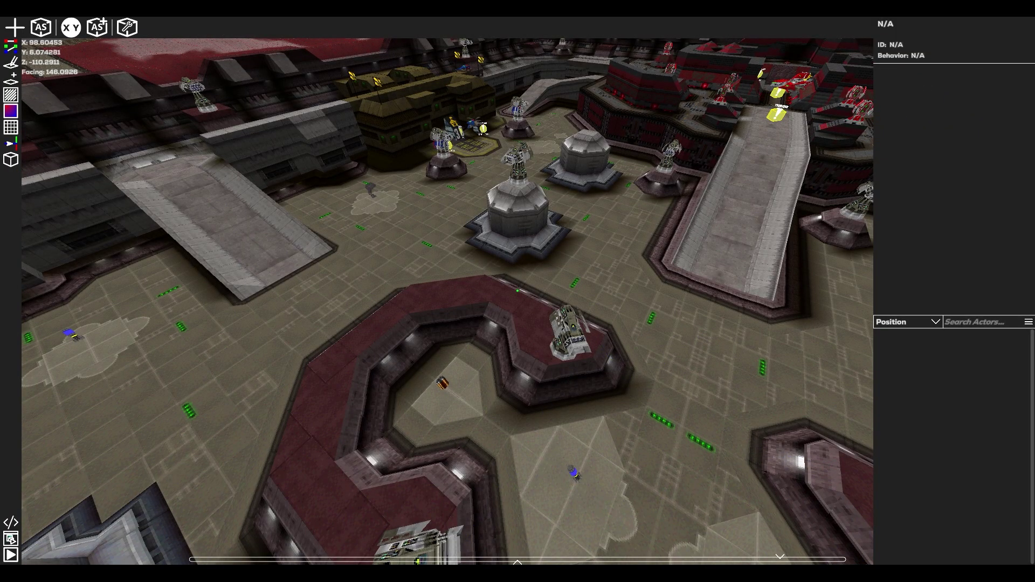
key("w")
right_click_drag(518, 291, 544, 291)
left_click(467, 312)
left_click_drag(465, 312, 457, 341)
left_click(457, 341)
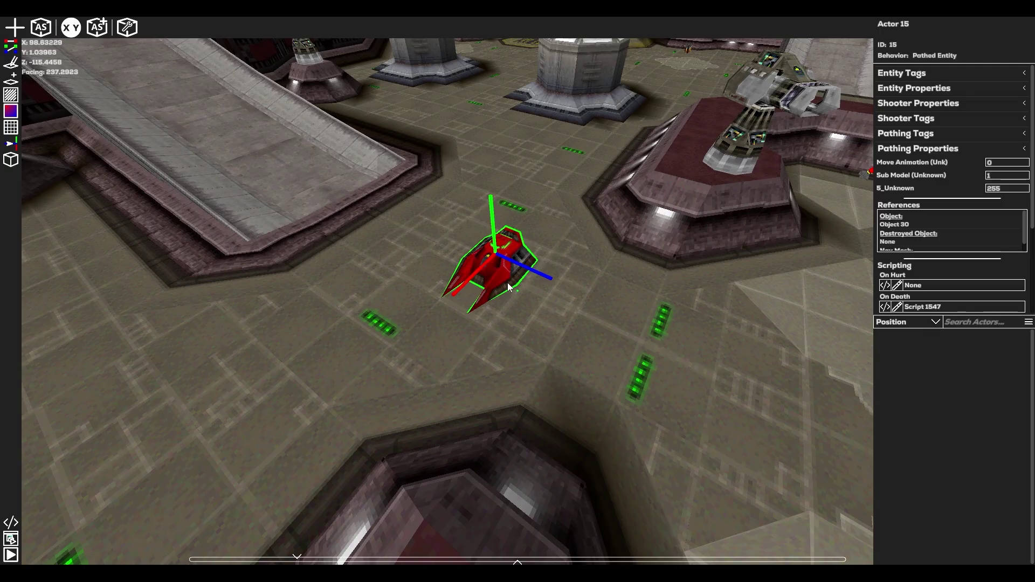
Assign the Example navigation mesh to the red hover tank in its references
scroll(1021, 188, "down", 3)
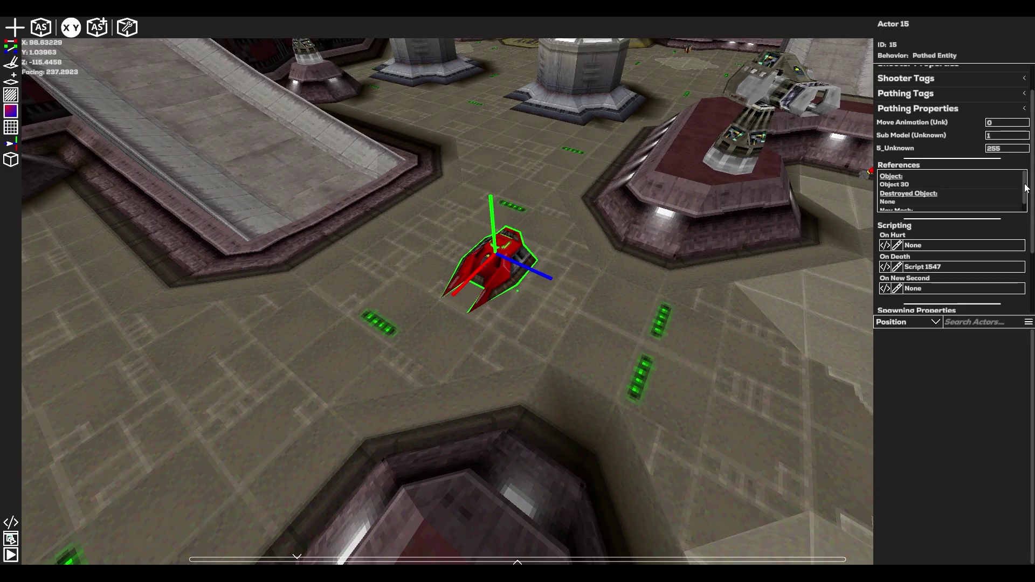
left_click_drag(1024, 188, 1024, 194)
left_click(987, 205)
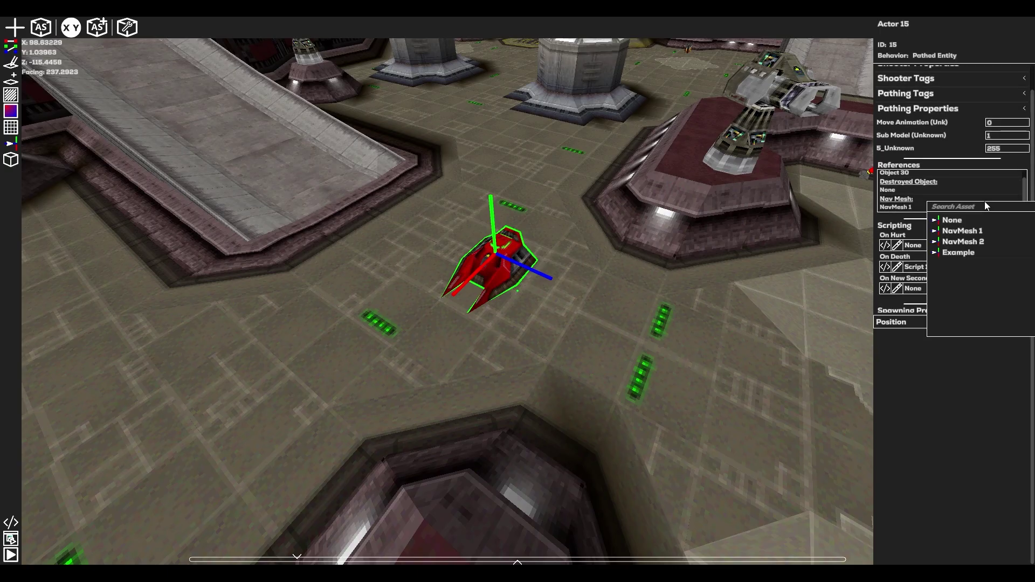
left_click(969, 251)
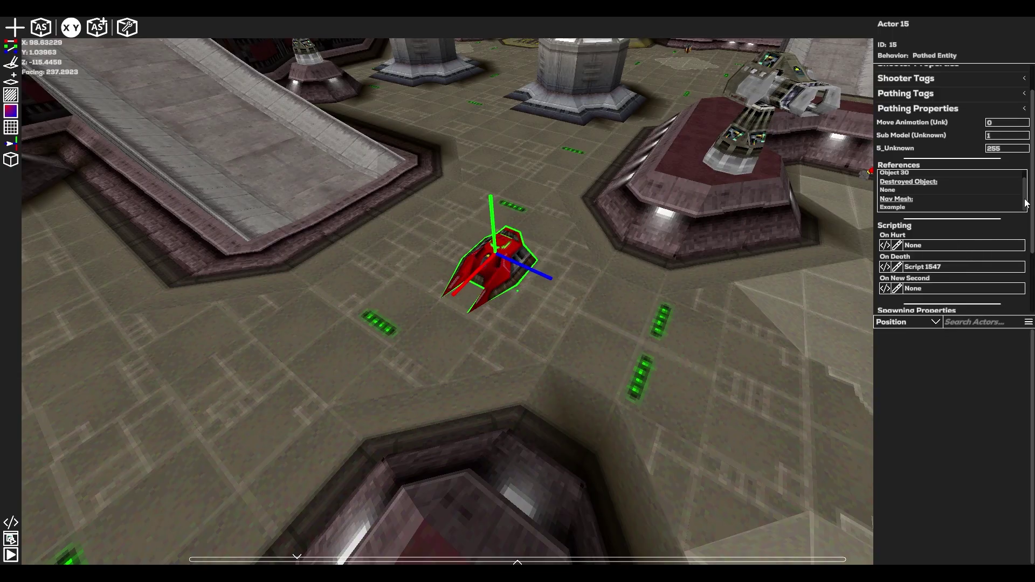
scroll(1026, 203, "up", 2)
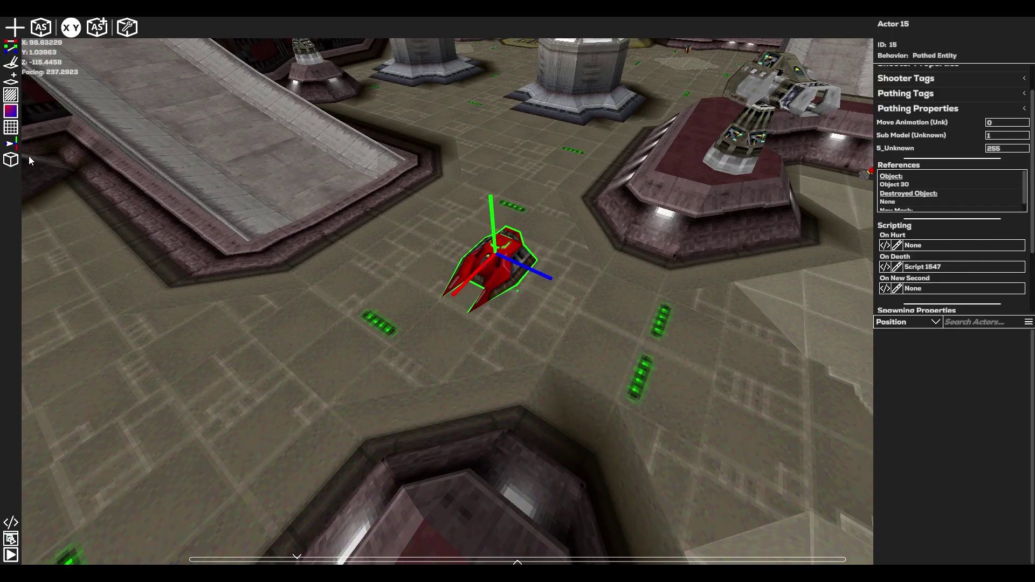
Check the first three nodes of the Example mesh, and move the hover tank onto the starting node
left_click(11, 160)
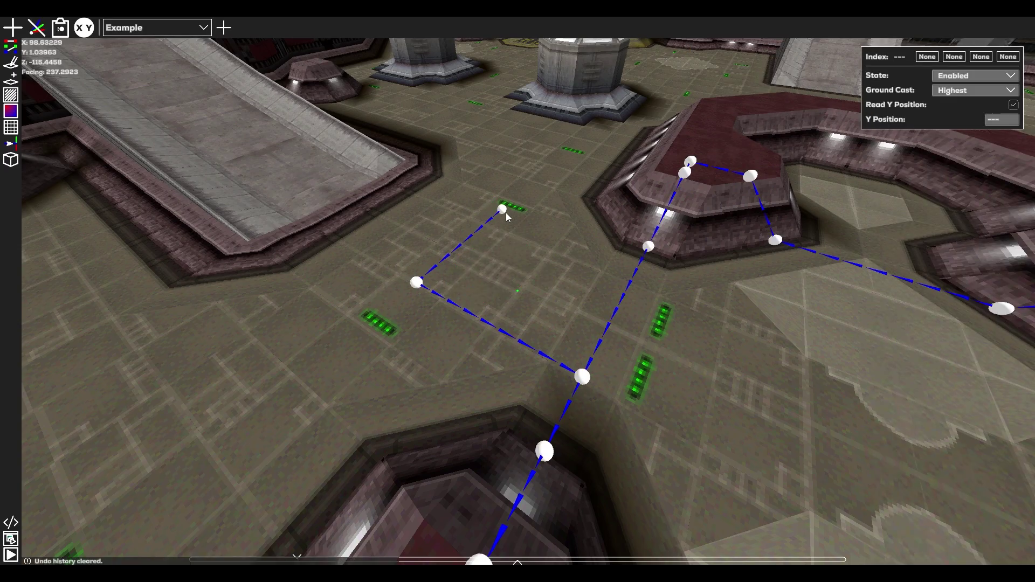
left_click(502, 210)
left_click(417, 283)
left_click(583, 376)
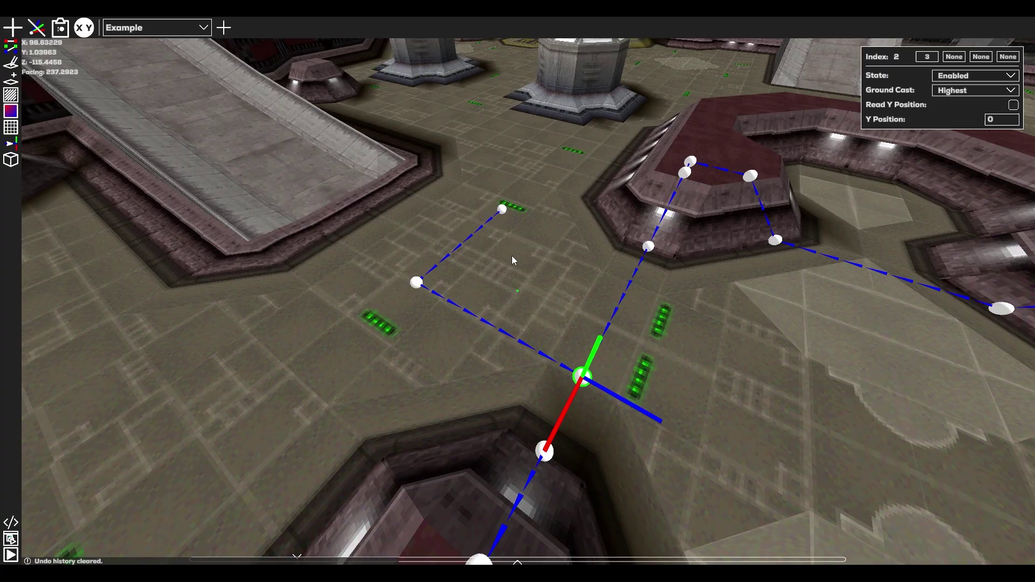
left_click(500, 235)
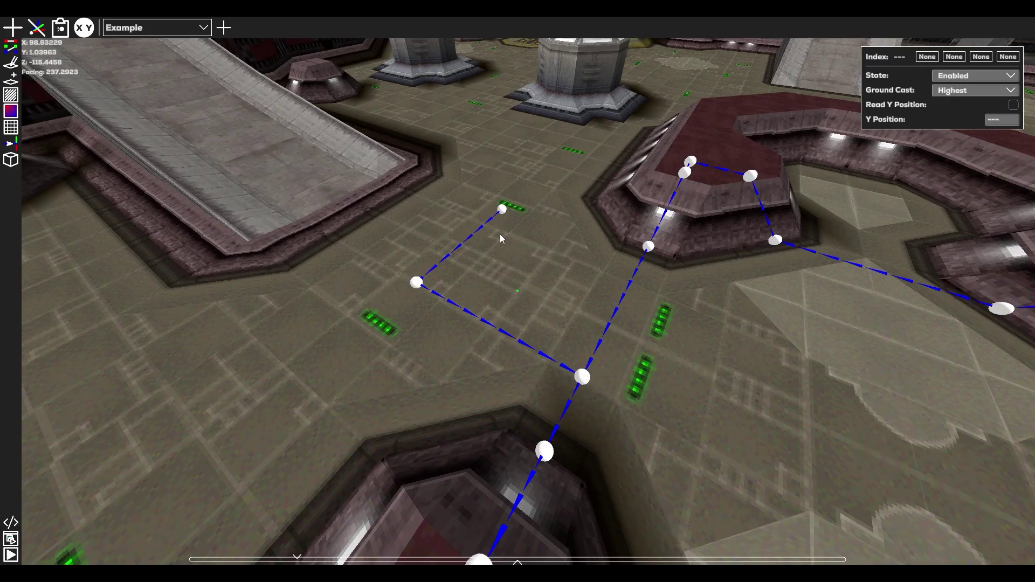
left_click(12, 161)
left_click(504, 266)
left_click_drag(505, 266, 505, 224)
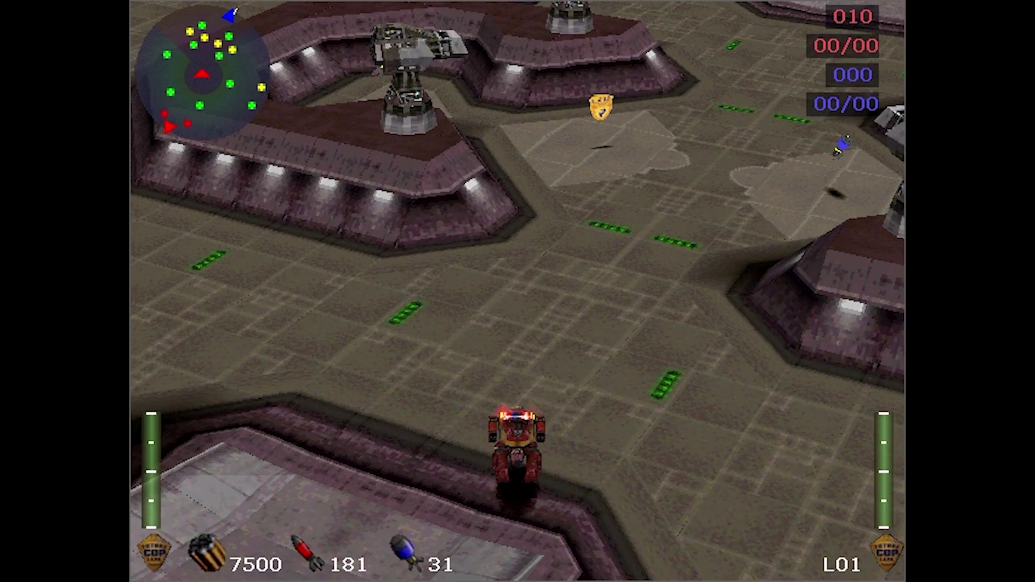
Test-play the level, maneuvering the player's mech beside the plaza to observe the hover tank's route
key("Down")
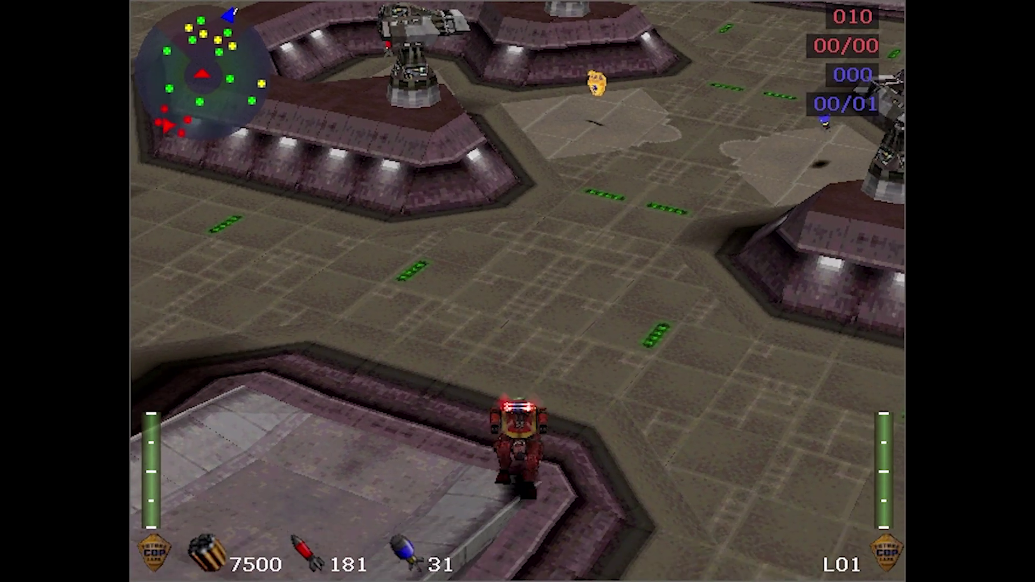
key("Up")
key("Left")
key("Right")
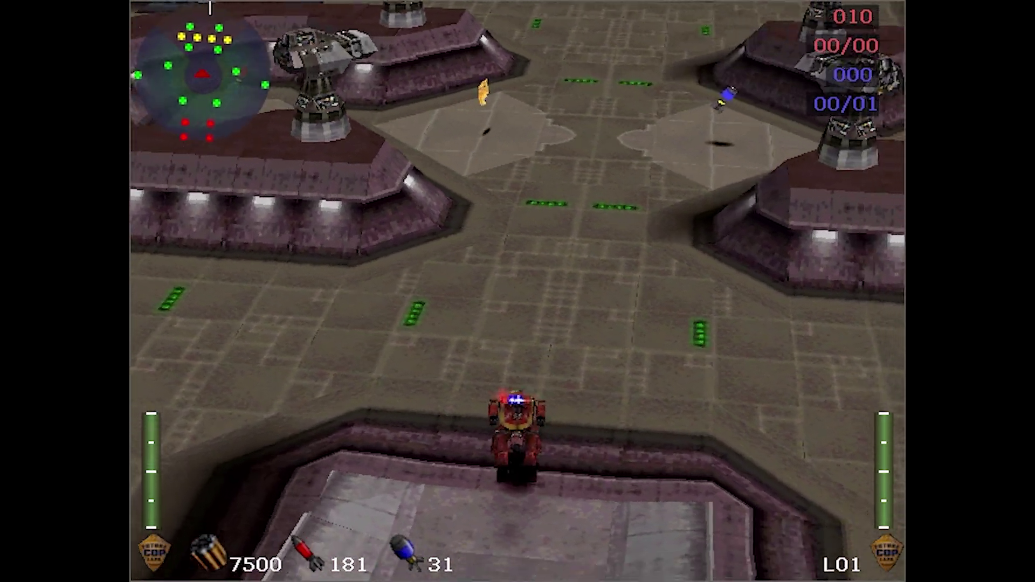
key("Right")
key("Right")
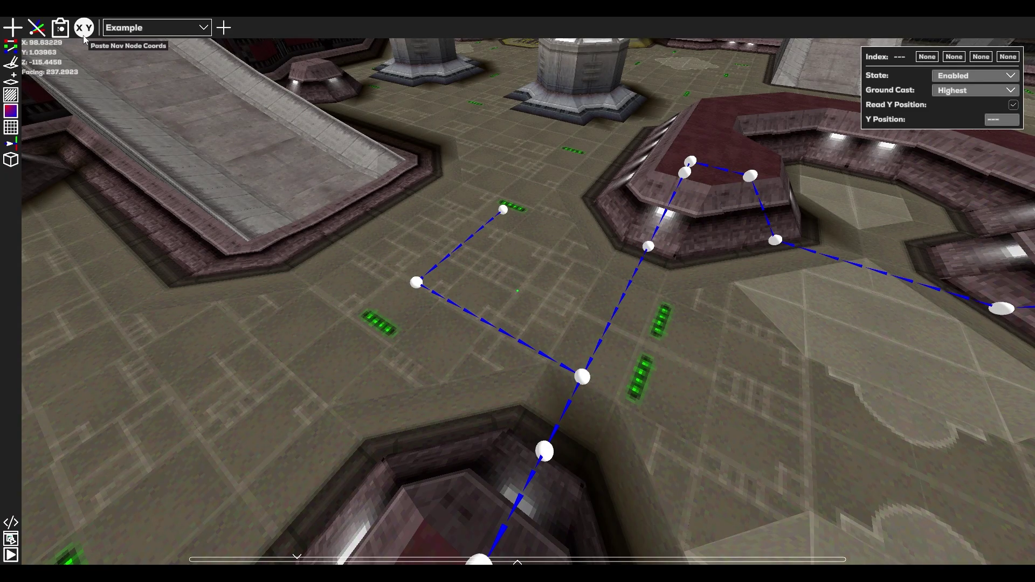
Copy the starting node's coordinates and paste them onto the red hover tank
left_click(502, 210)
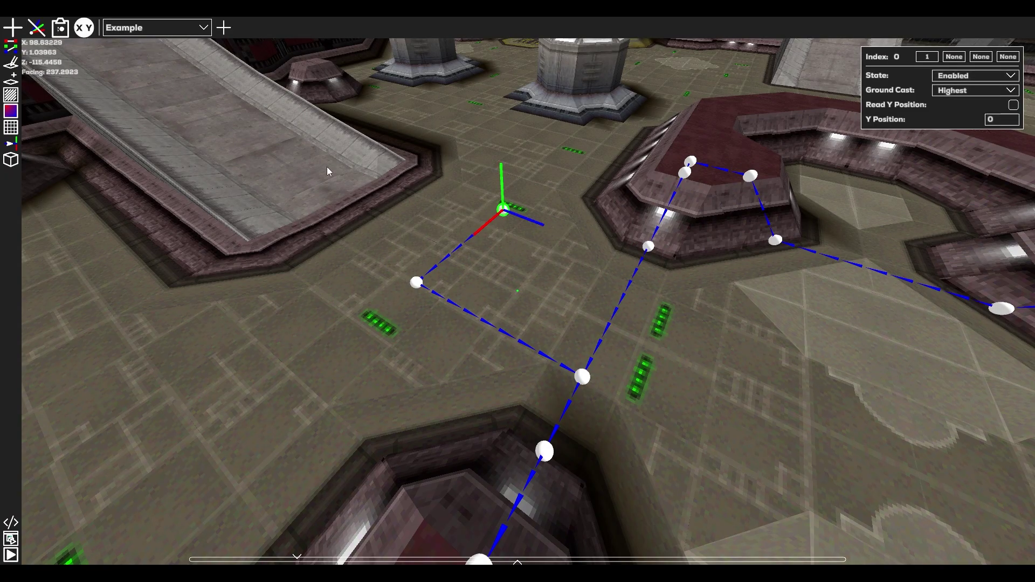
left_click(60, 33)
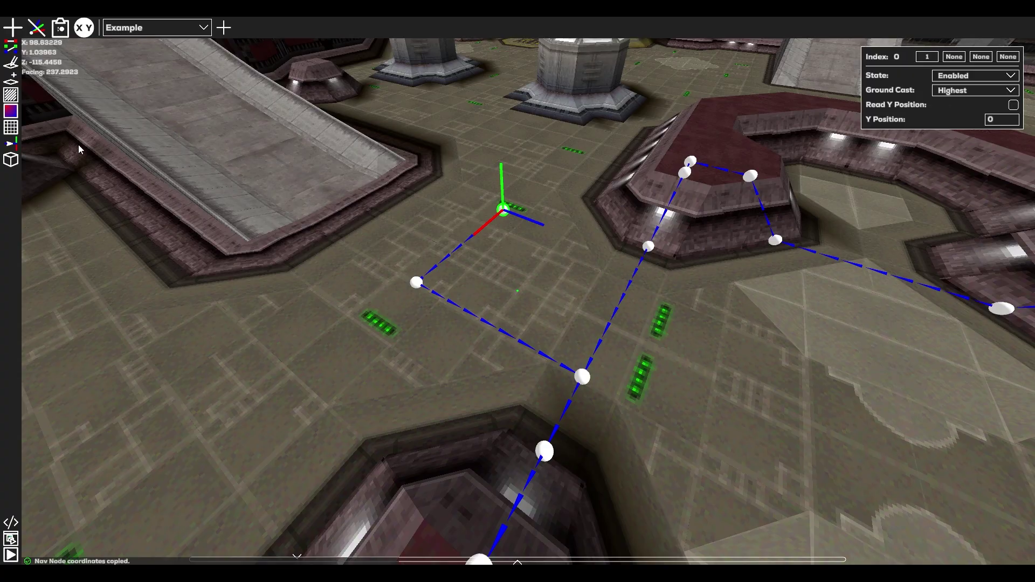
left_click(10, 160)
left_click(497, 211)
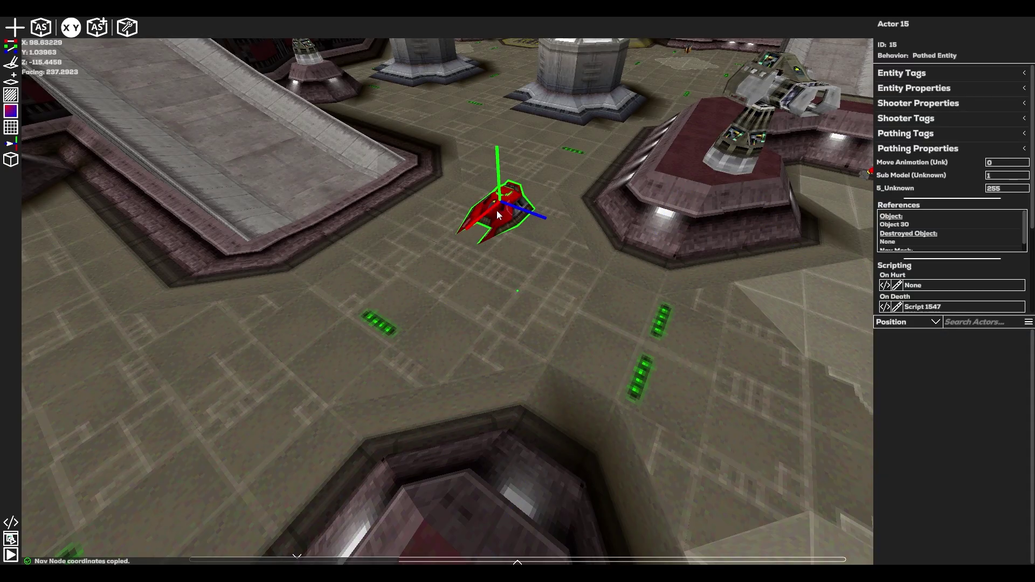
left_click(69, 34)
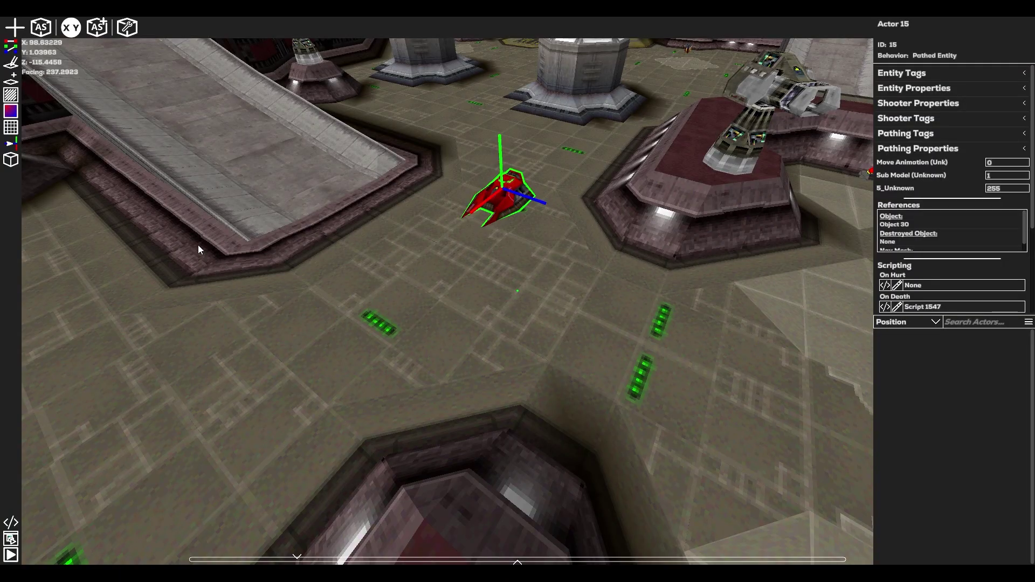
Try pasting the copied coordinates onto node 22 of the Example mesh, and return to actor editing with the hover tank deselected
key("7")
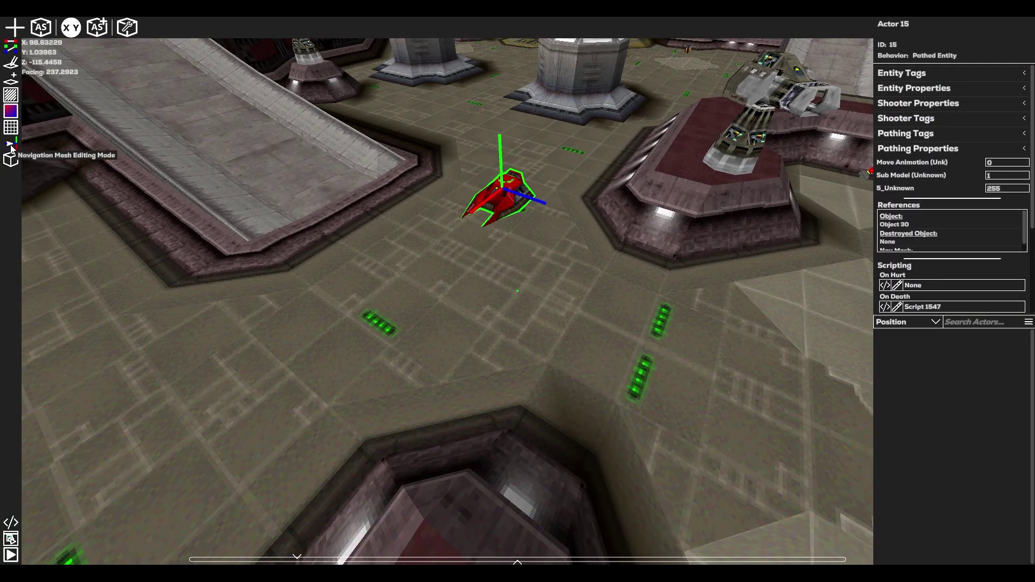
left_click(647, 249)
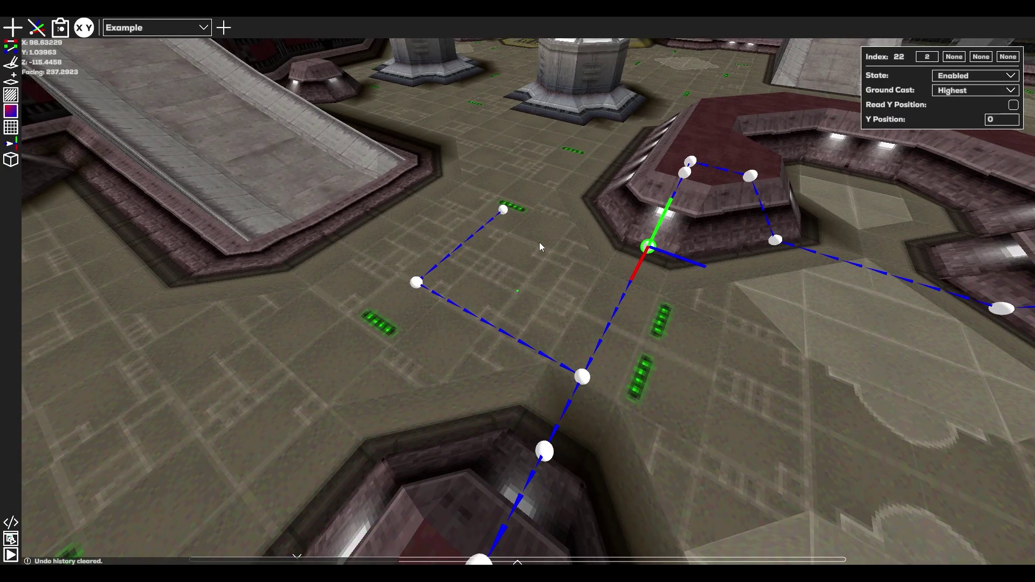
left_click(84, 31)
left_click(582, 376)
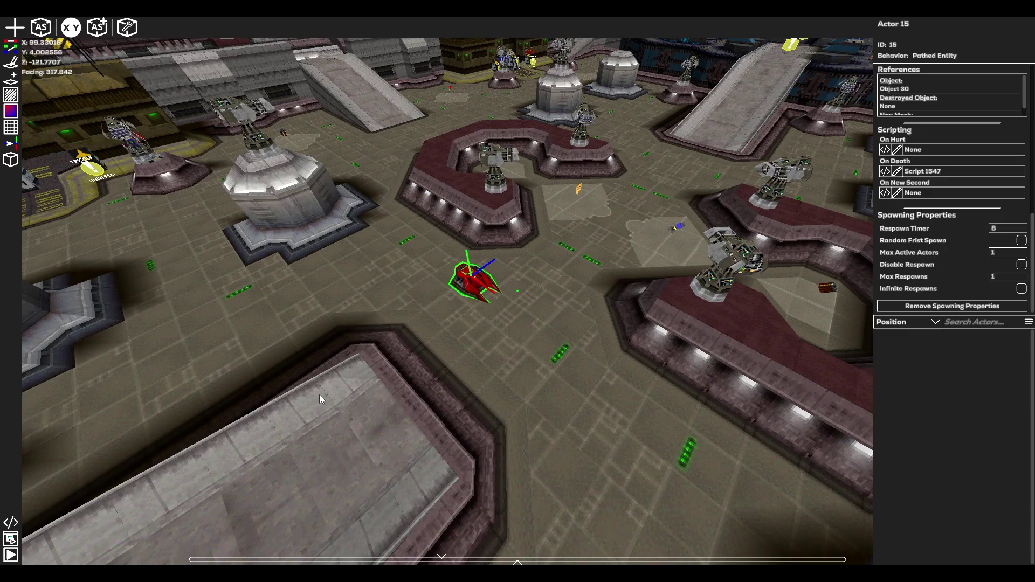
left_click(319, 394)
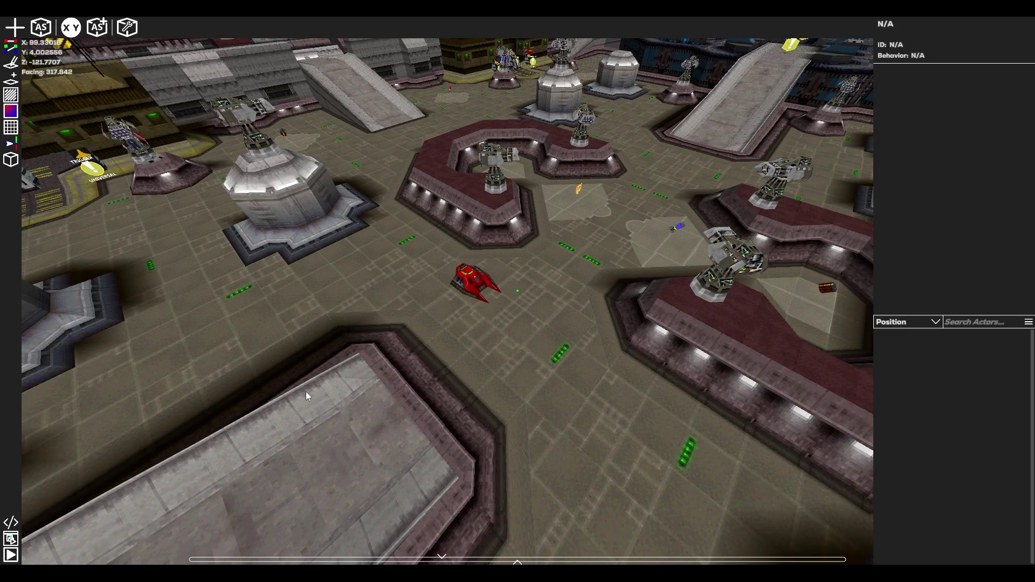
Switch to navigation mesh editing, load NavMesh 1, and check node 74 and its neighbouring node on the plaza
left_click(11, 144)
left_click(161, 28)
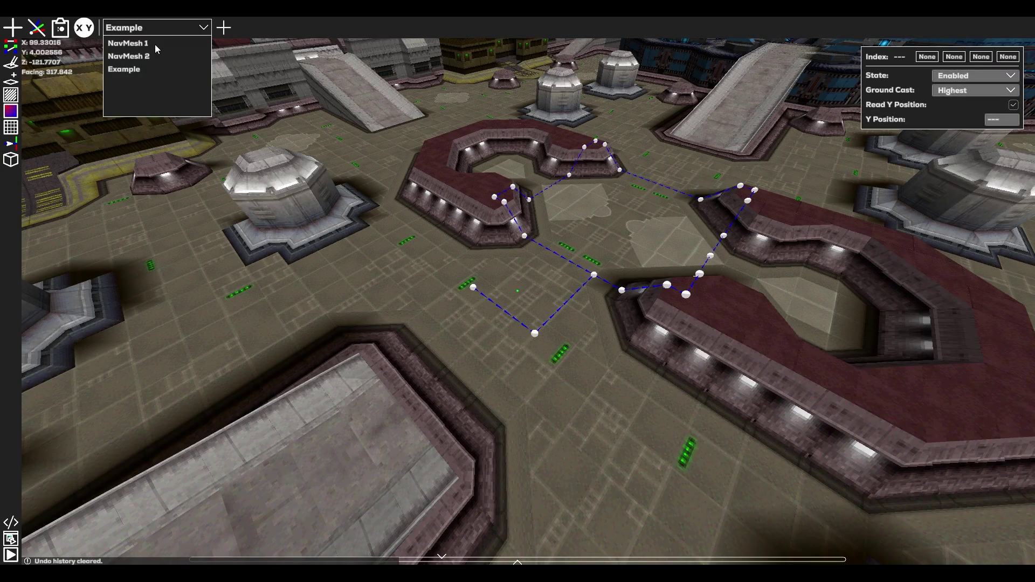
left_click(154, 43)
left_click(533, 318)
left_click(647, 399)
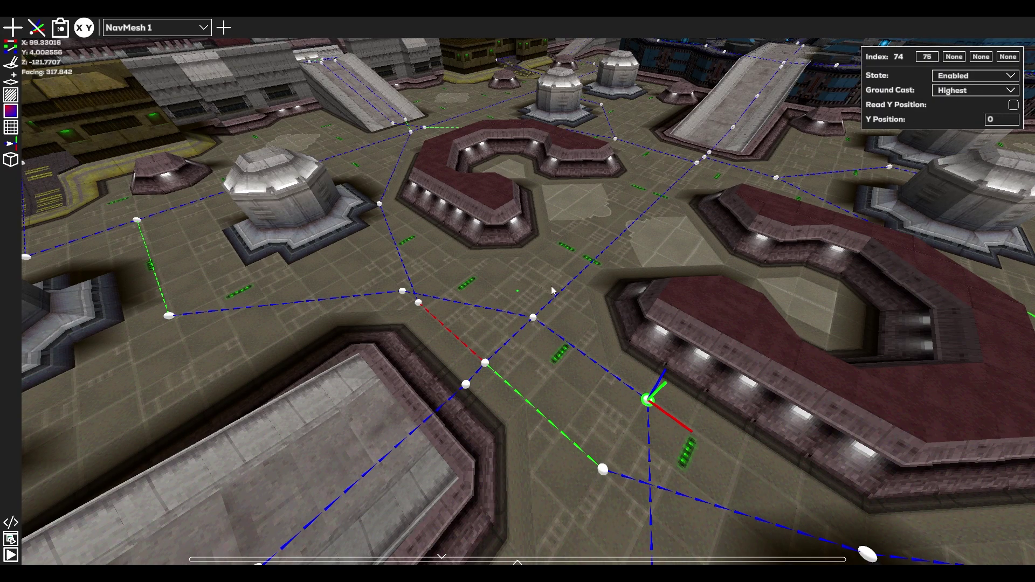
Check the link slots of the NavMesh 1 nodes around the foot of the ramp, including nodes 117 and 77
left_click(419, 303)
left_click(402, 291)
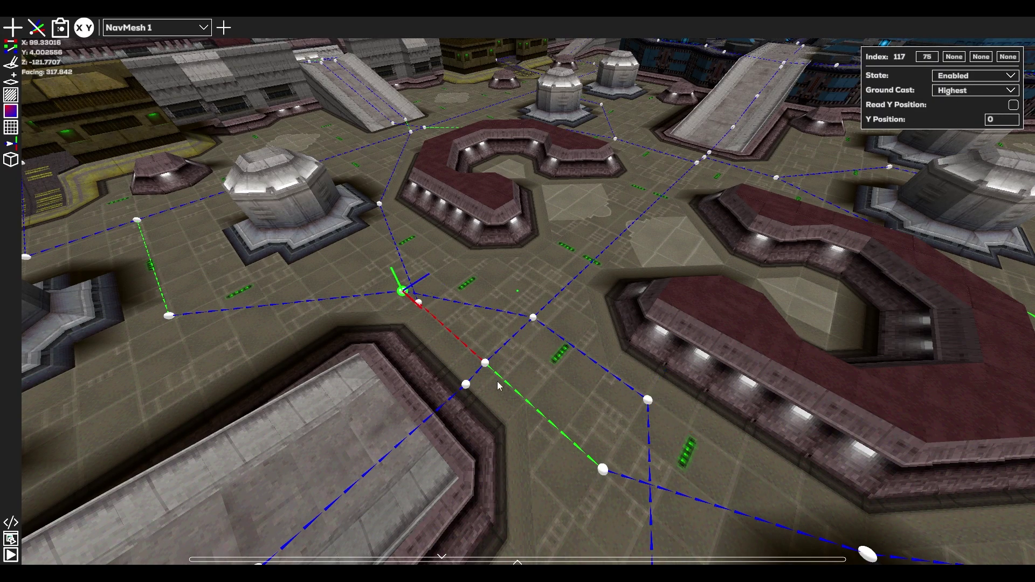
left_click(485, 363)
left_click(466, 384)
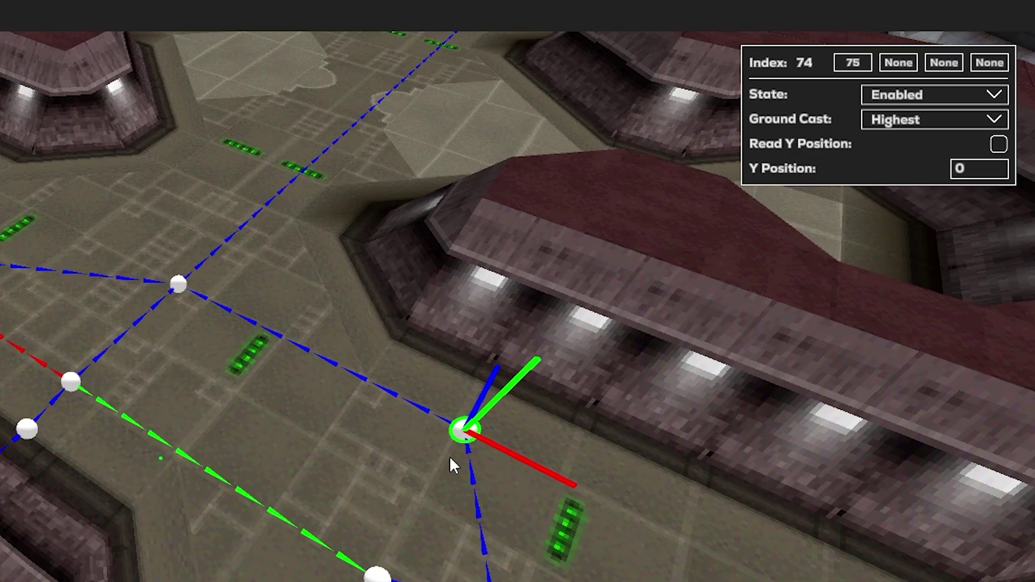
left_click(372, 571)
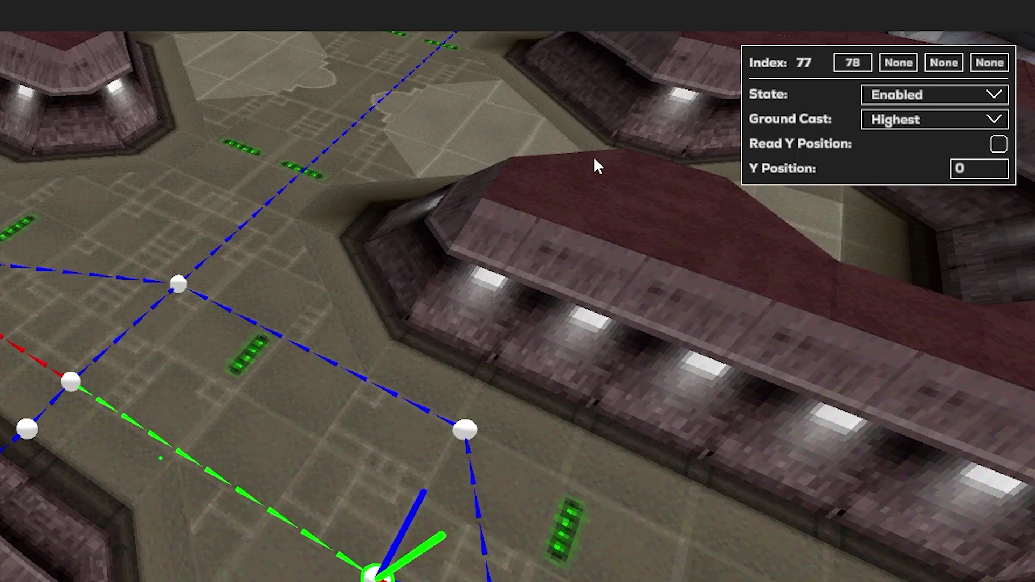
left_click(71, 383)
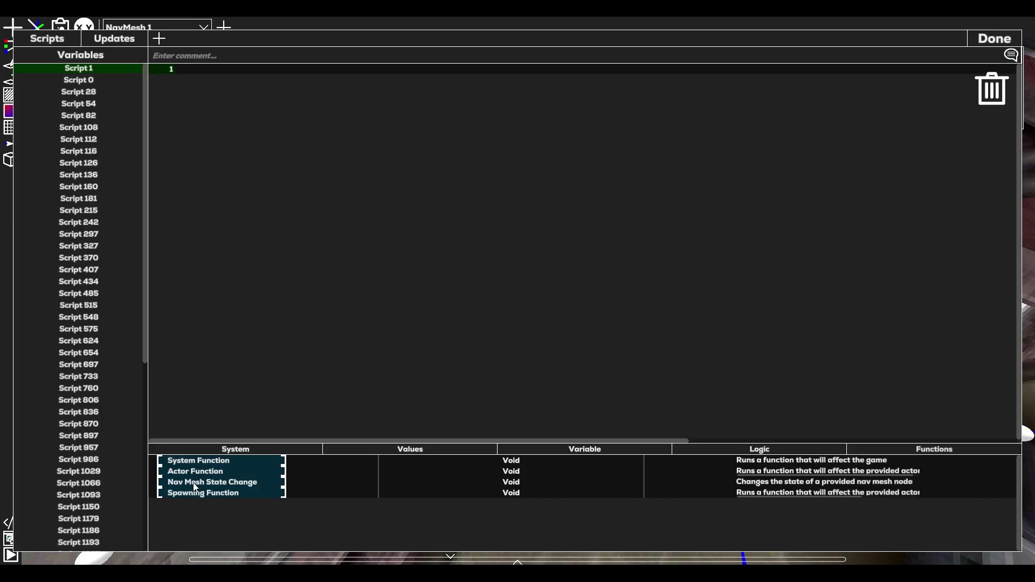
Add a Nav Mesh State Change for NavMesh 3 with Disabled set to True to Script 1, and place a Spawning Function below it
left_click_drag(213, 482, 320, 75)
left_click(372, 74)
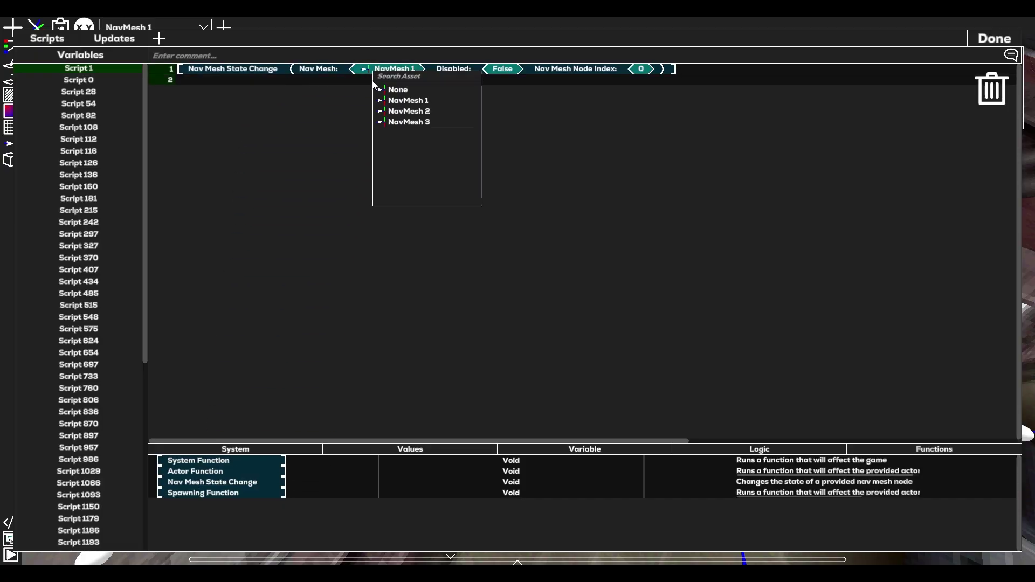
left_click(388, 122)
left_click(503, 69)
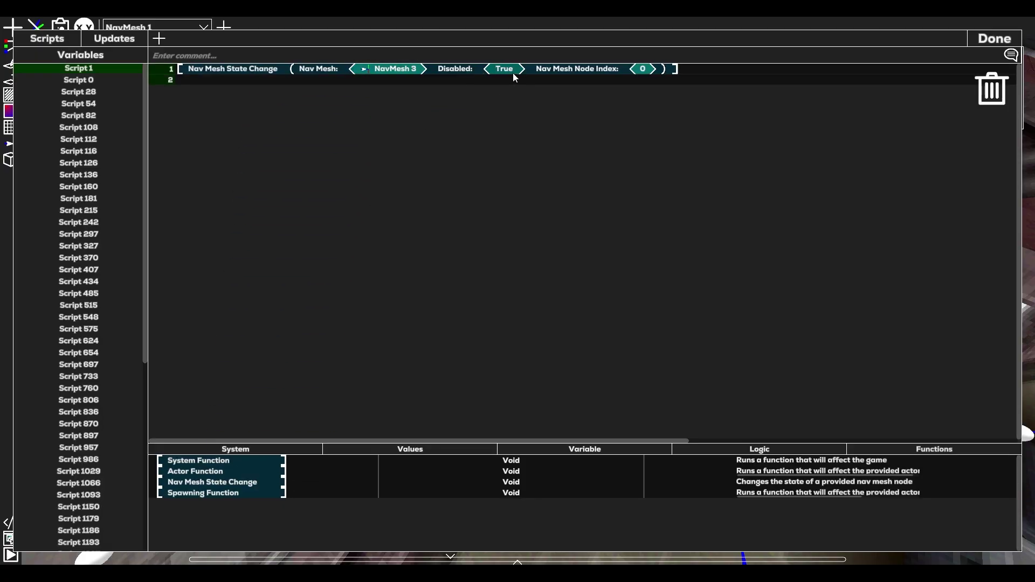
left_click(644, 71)
left_click_drag(217, 494, 355, 90)
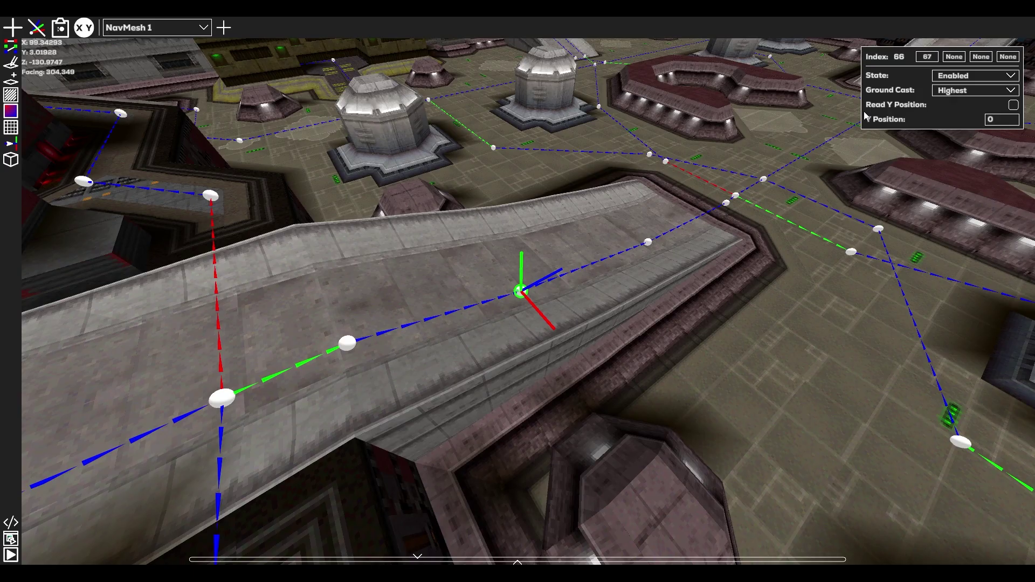
Follow the NavMesh 1 links down the ramp, going from node 66 to each linked node
left_click(927, 57)
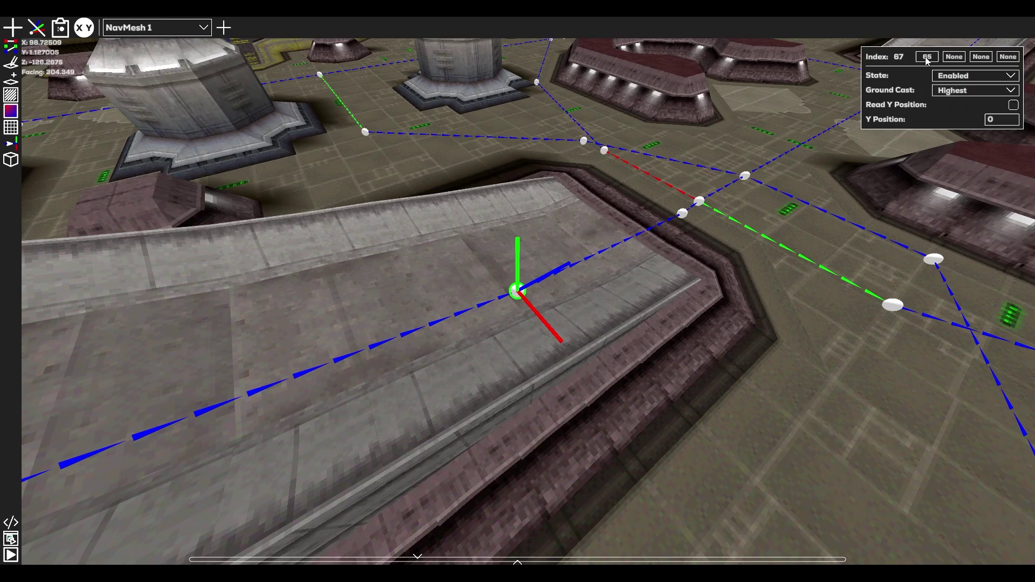
left_click(926, 57)
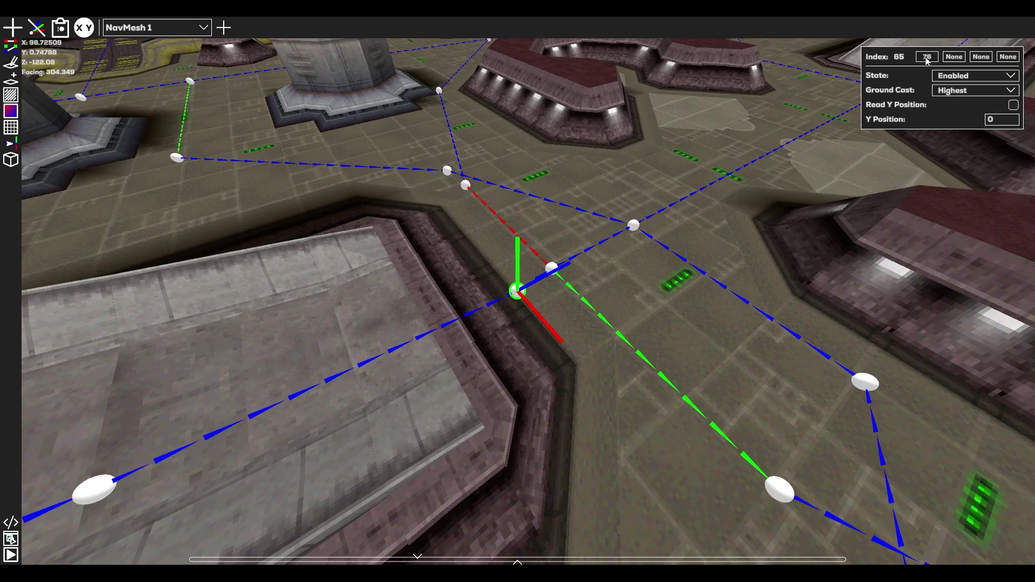
left_click(926, 57)
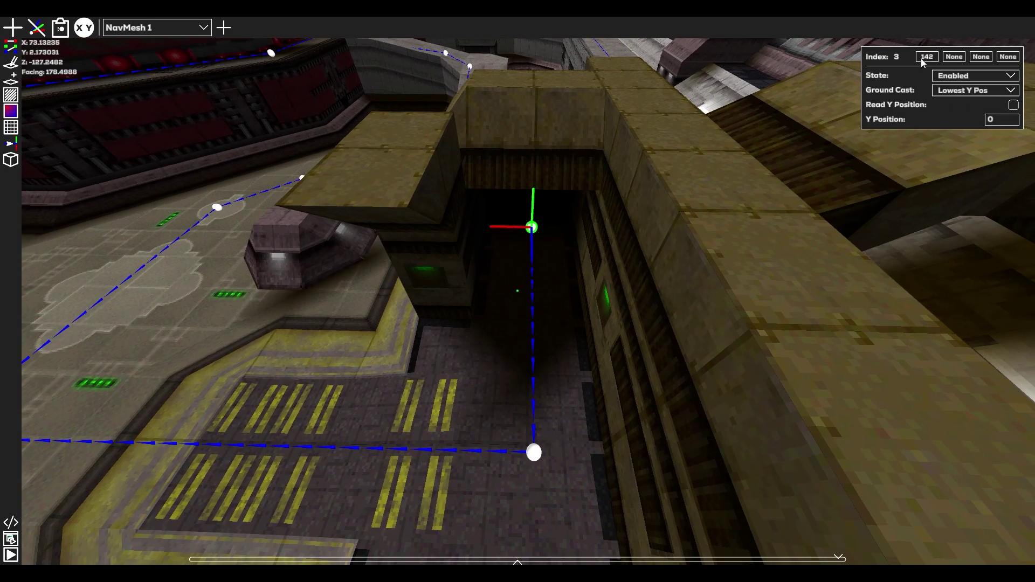
Follow the NavMesh 1 links from node 3 in the yellow building's passage out across the plaza
left_click(926, 57)
left_click(925, 57)
left_click(925, 57)
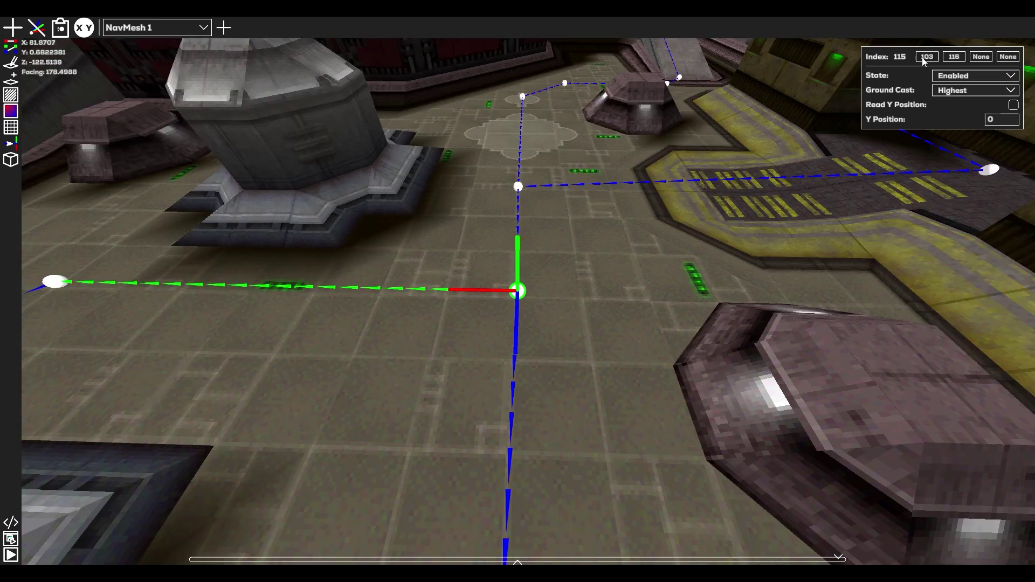
left_click(926, 57)
left_click(926, 57)
left_click(926, 58)
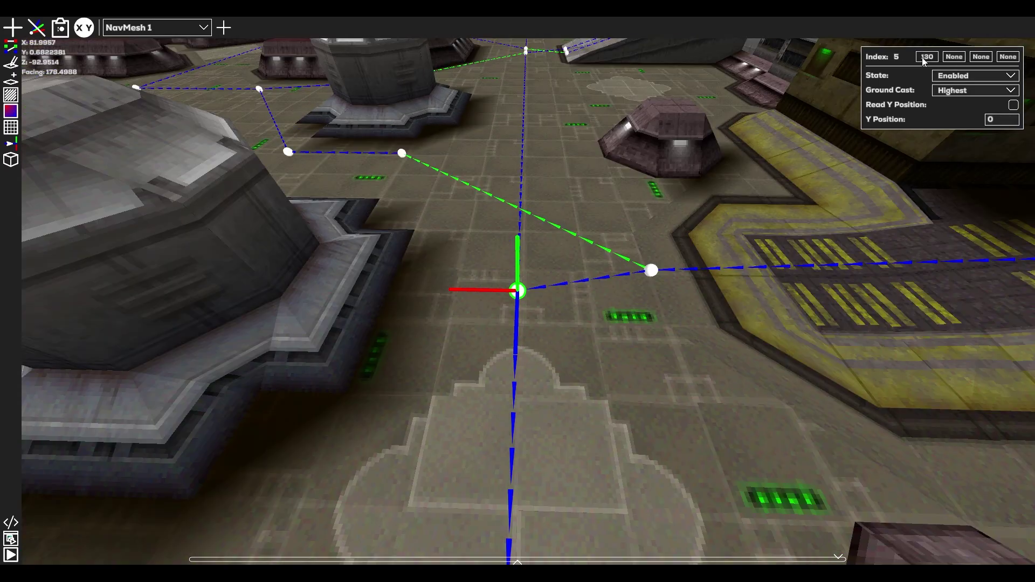
left_click(927, 57)
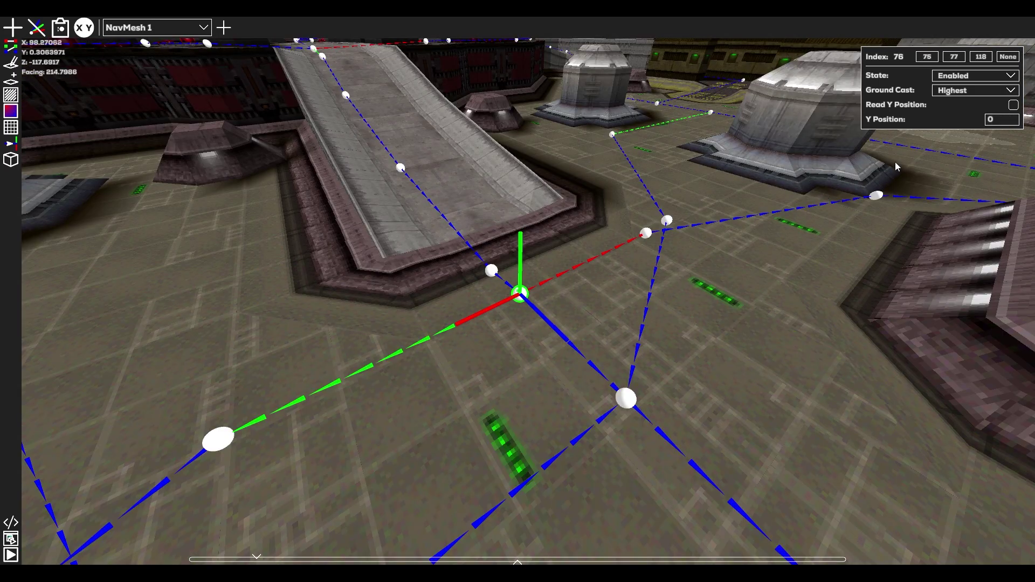
Set the state of node 1 in NavMesh 3 to Disabled, and reopen its state options
left_click(958, 79)
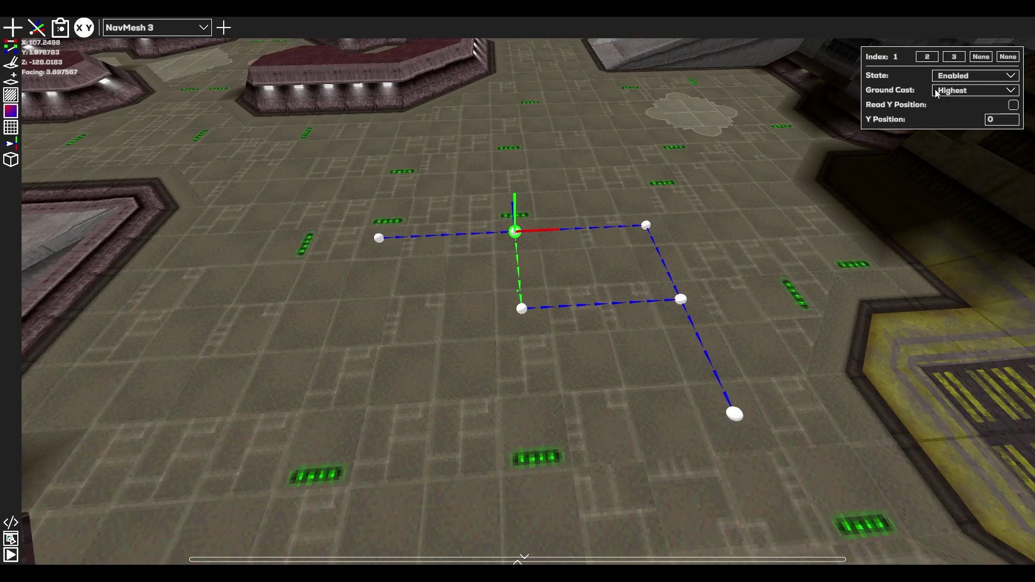
left_click(950, 78)
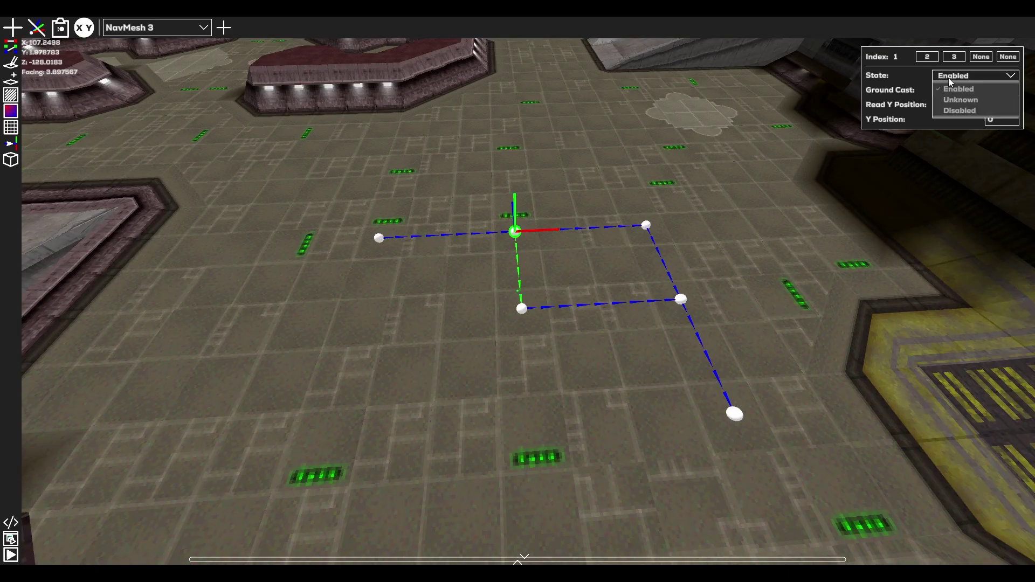
left_click(952, 111)
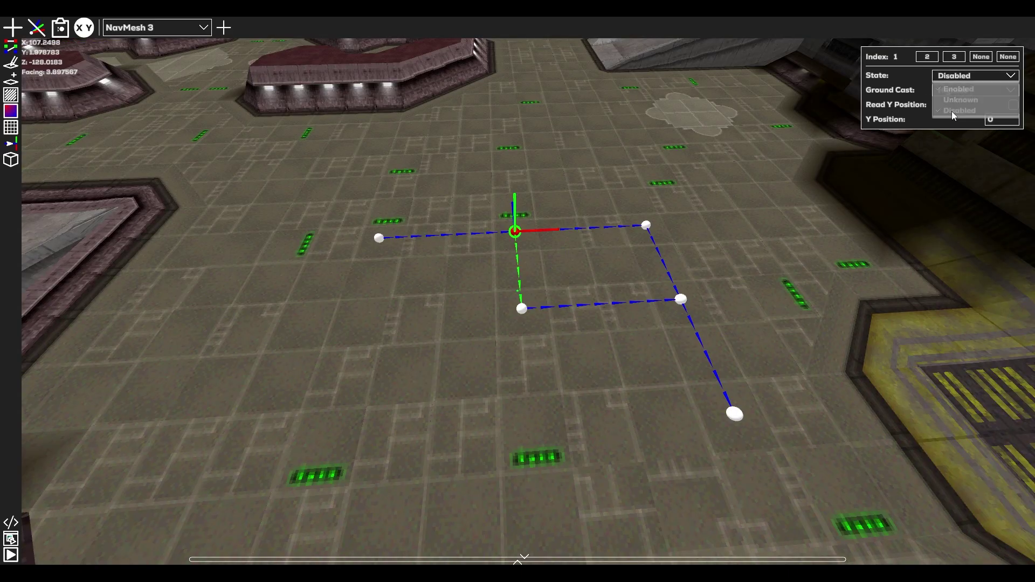
left_click(952, 80)
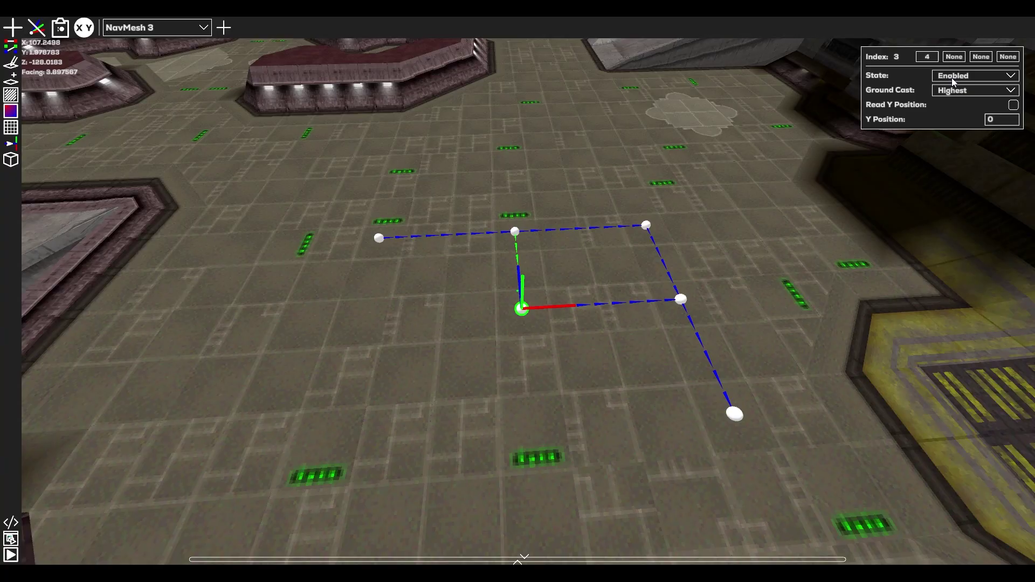
Set the state of node 3 and of node 2 in NavMesh 3 to Disabled
left_click(952, 77)
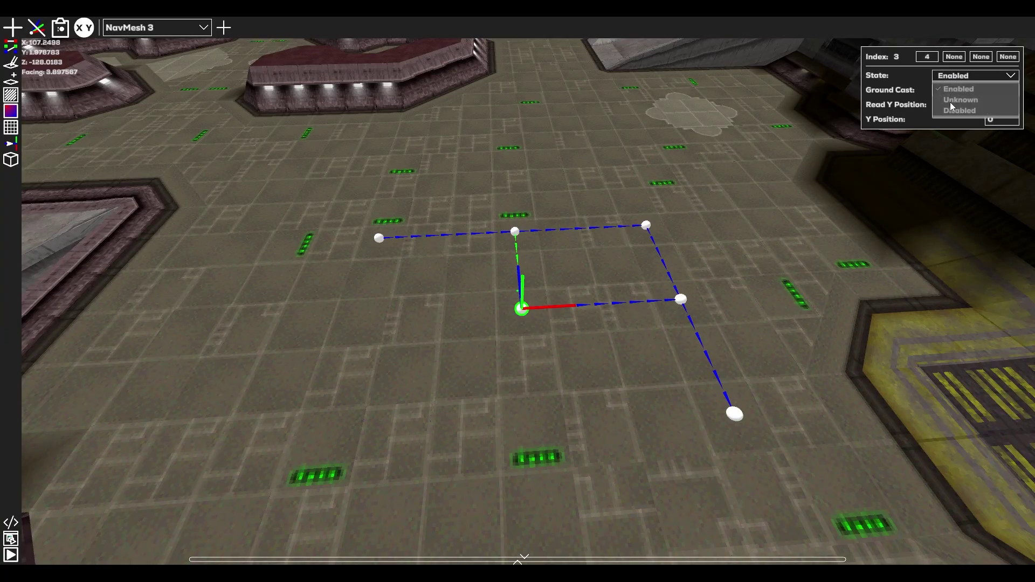
left_click(959, 111)
left_click(646, 225)
left_click(970, 75)
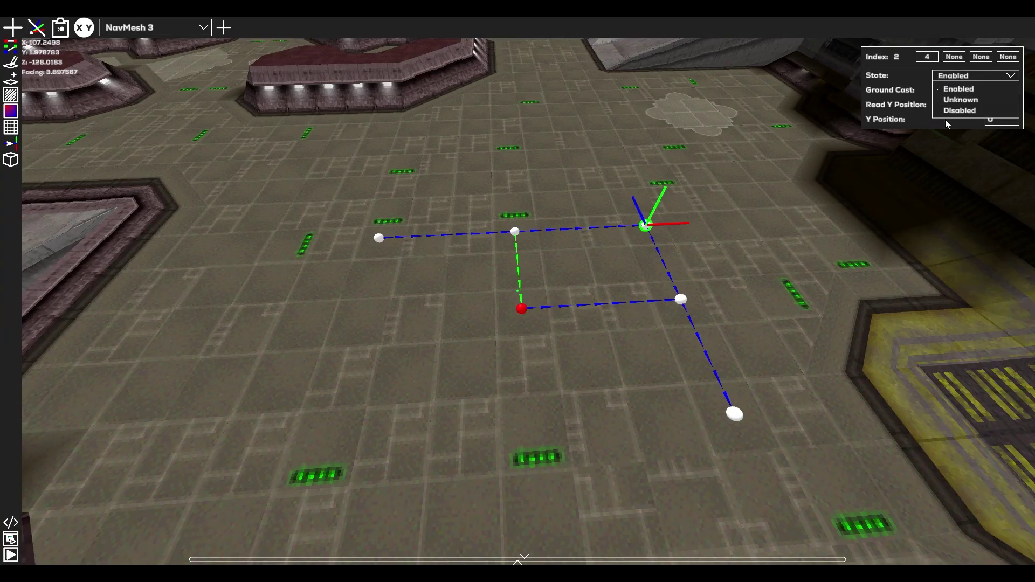
left_click(959, 110)
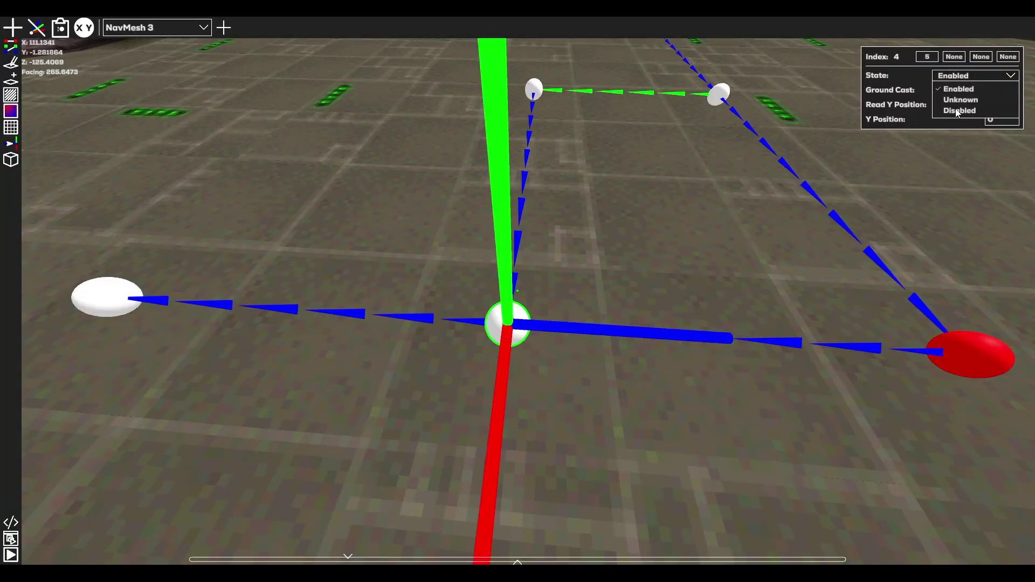
Switch node 4 of NavMesh 3 to Disabled, to Unknown, and back to Enabled
left_click(958, 110)
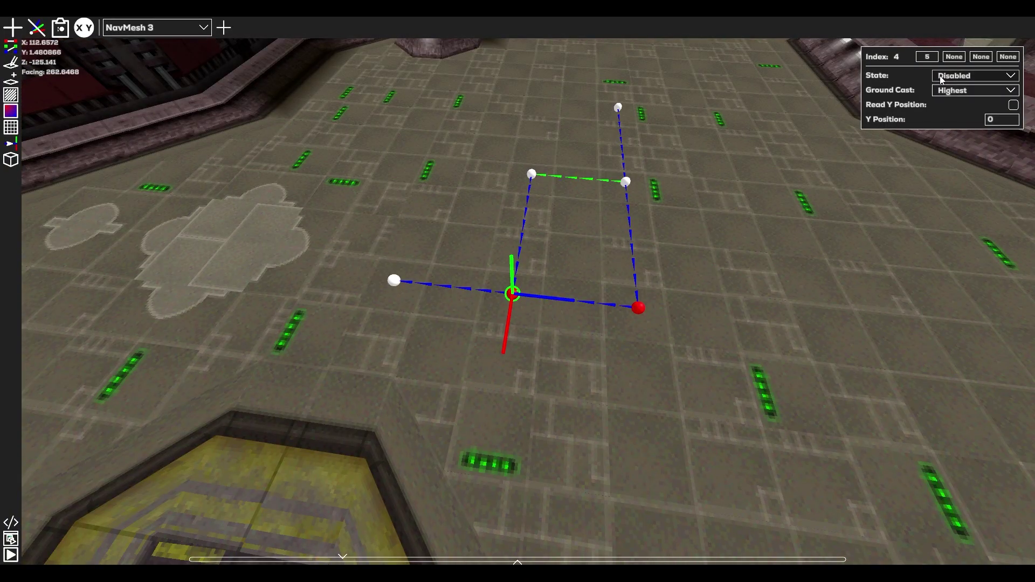
left_click(951, 76)
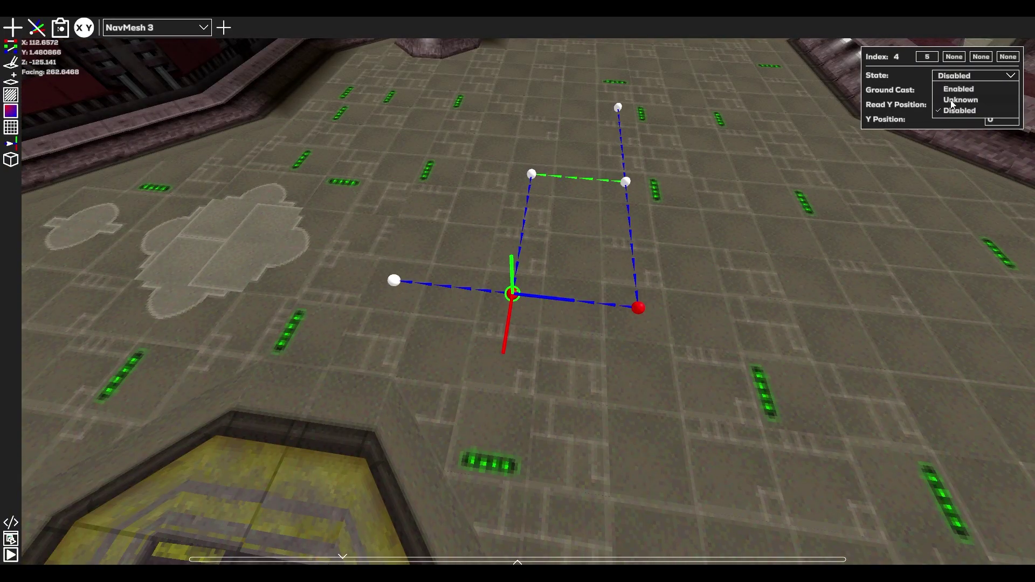
left_click(952, 100)
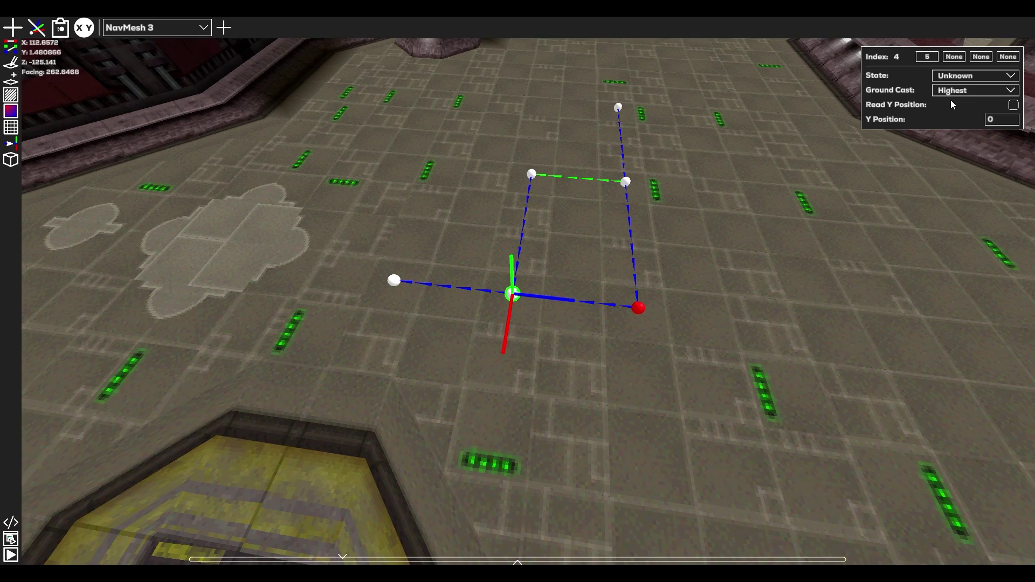
left_click(955, 77)
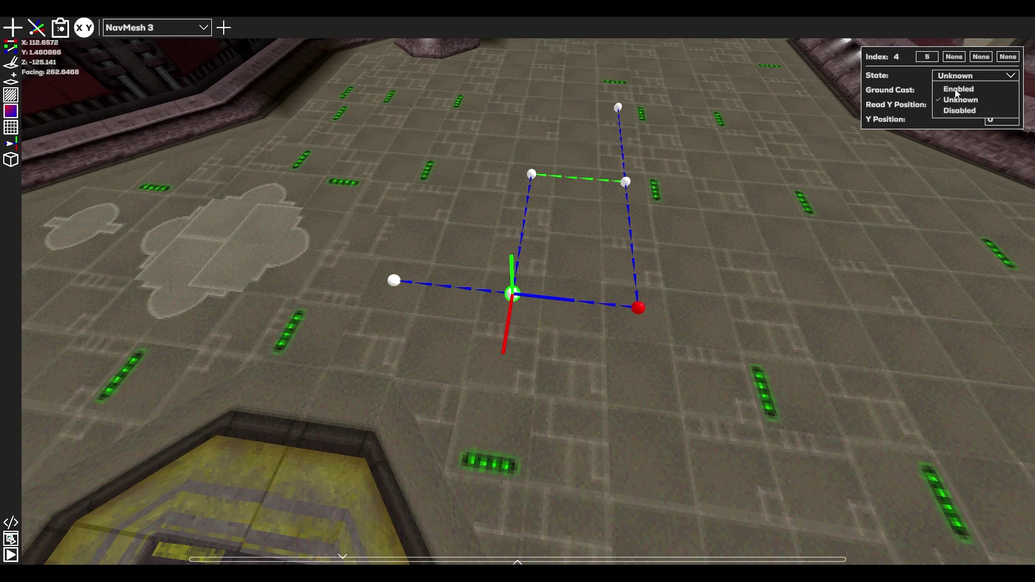
left_click(957, 90)
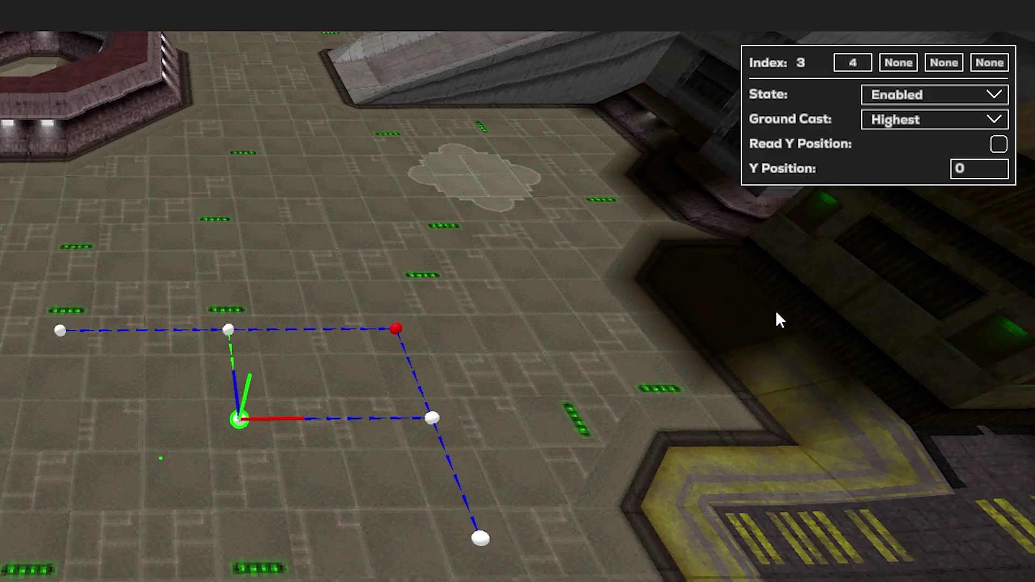
Move node 6 of NavMesh 3 over the yellow building's archway and set its ground cast to Lowest
left_click(916, 118)
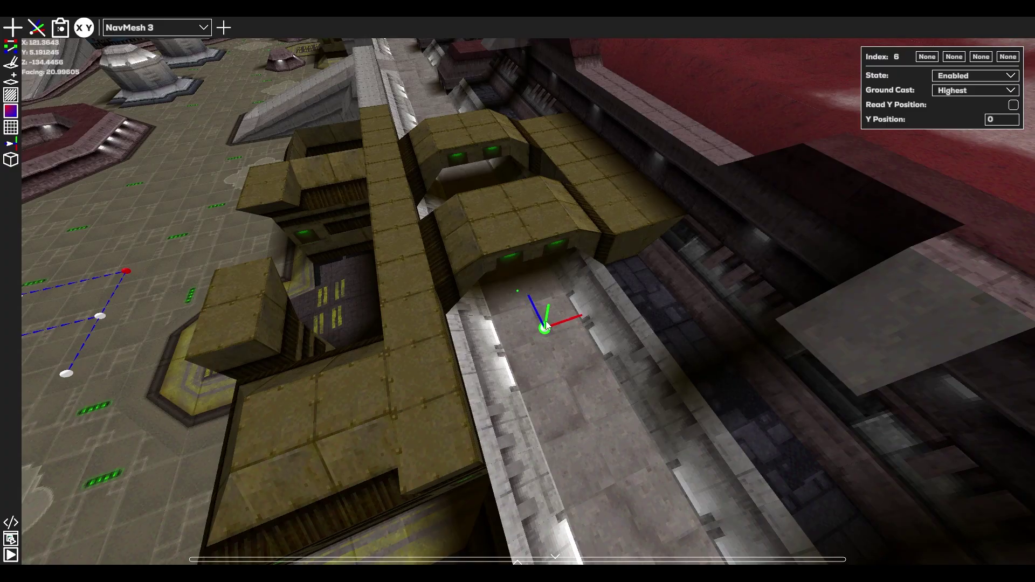
left_click_drag(542, 315, 543, 272)
left_click(936, 90)
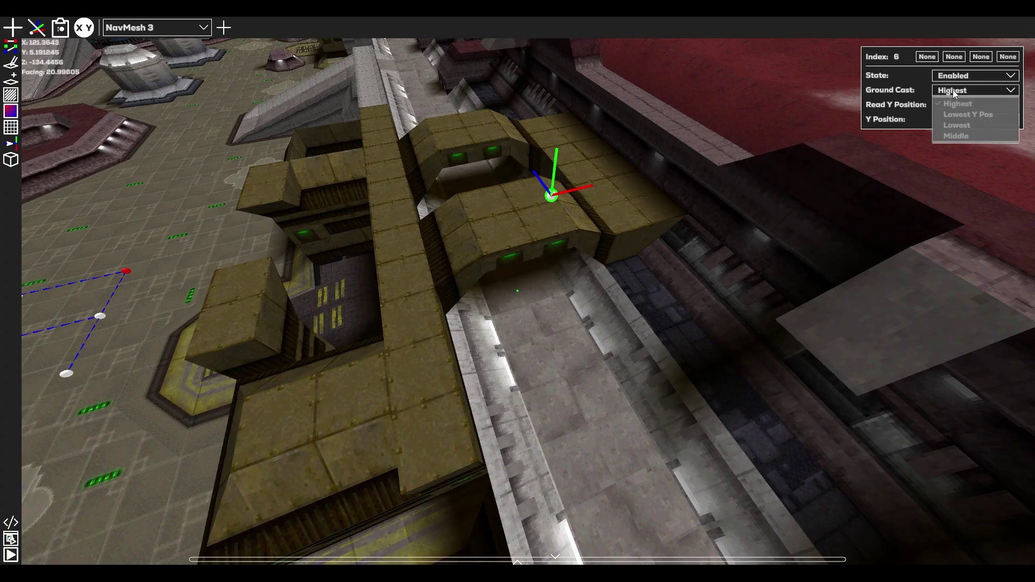
left_click(948, 124)
left_click_drag(521, 290, 538, 261)
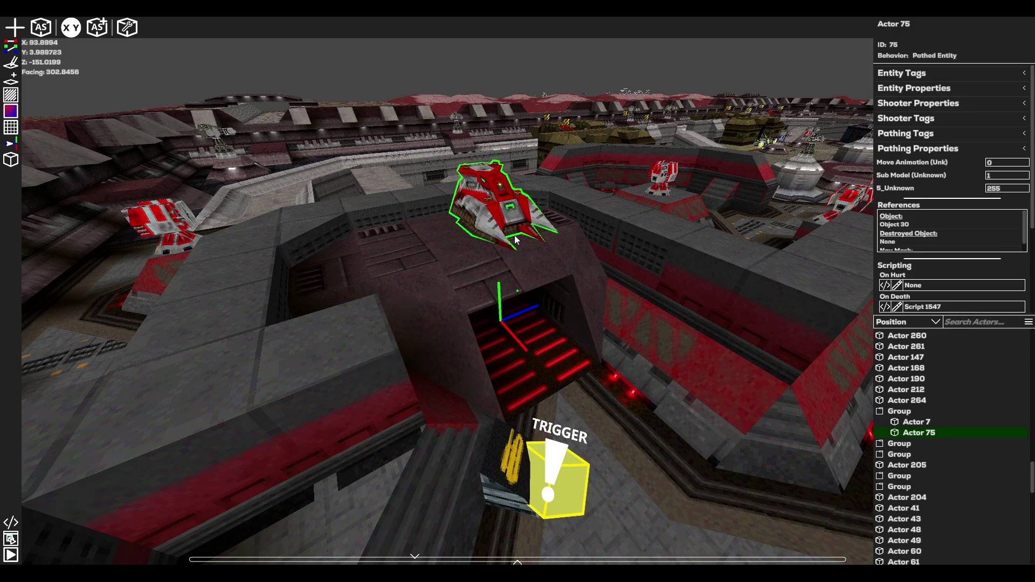
Switch to navigation mesh editing and inspect the NavMesh 1 node inside the bunker tunnel below the red hover tank
left_click(7, 145)
key("w")
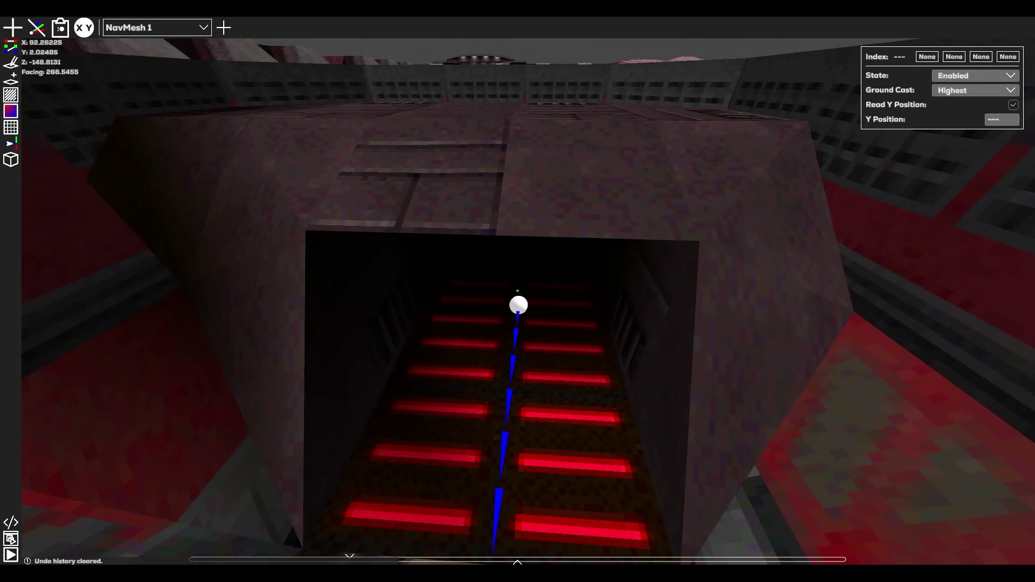
left_click(516, 301)
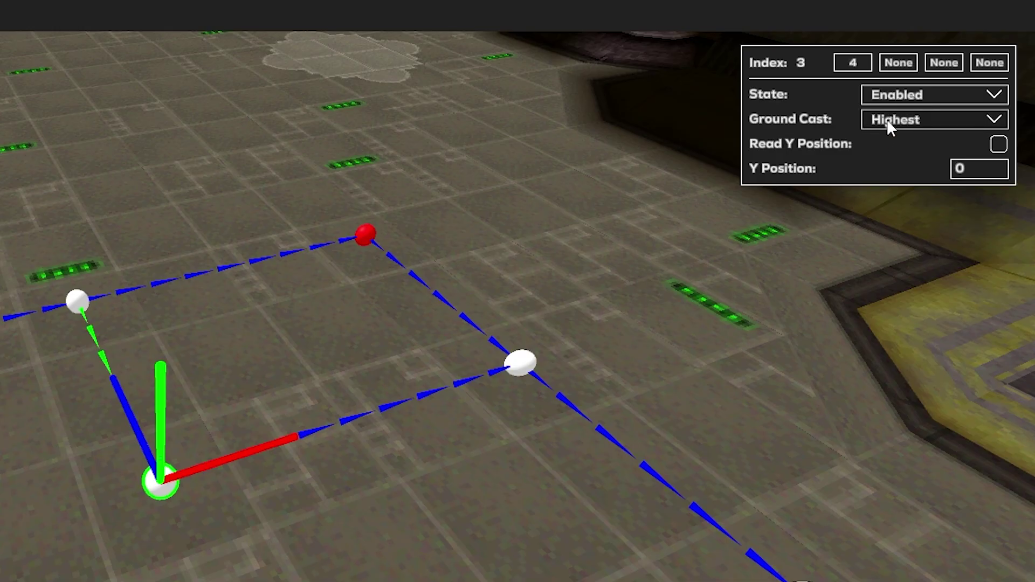
Review the ground cast options and Y position settings of node 3 in NavMesh 3
left_click(887, 118)
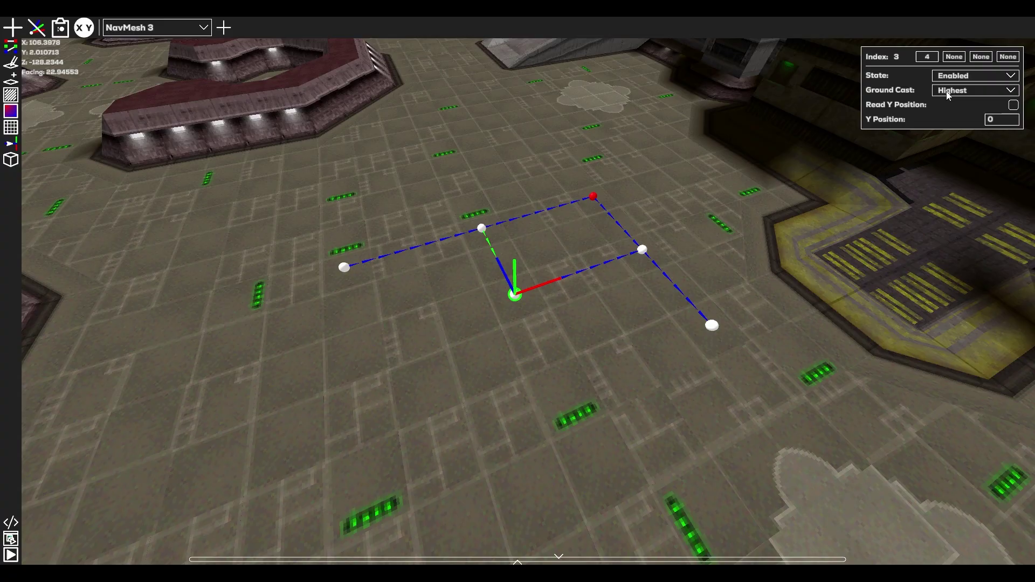
left_click(975, 90)
left_click(997, 116)
left_click(1012, 105)
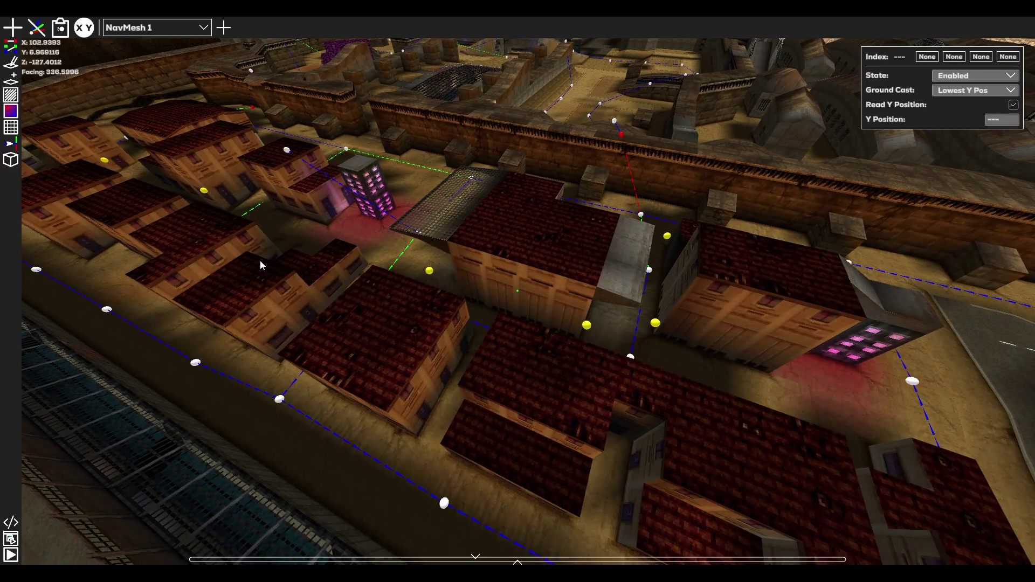
Switch to actor editing and examine an object among the red-roofed village houses up close
left_click(12, 160)
right_click_drag(413, 296, 273, 309)
key("w")
left_click(485, 314)
key("d")
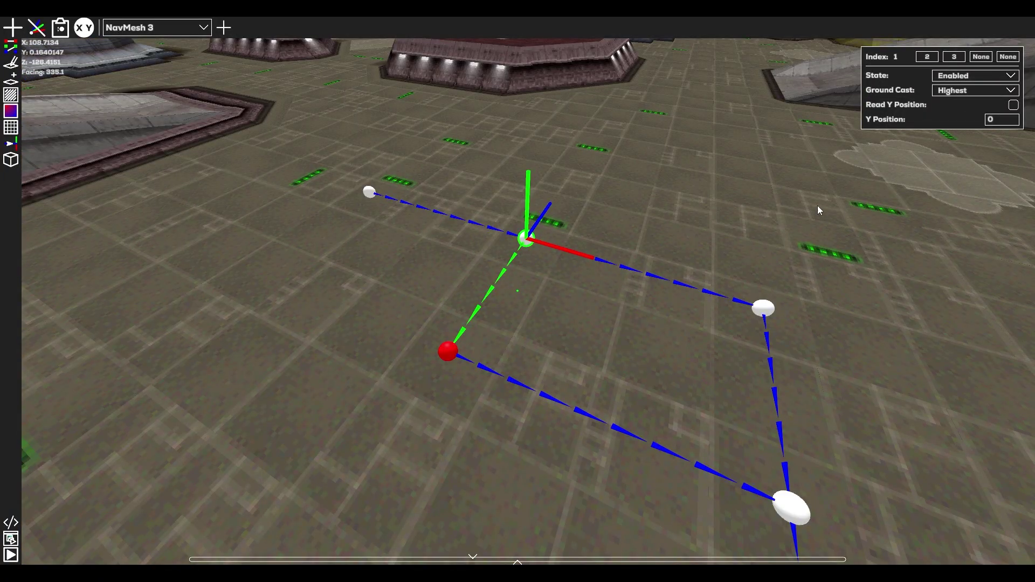
Set node 1 of NavMesh 3 to the Lowest Y Pos ground cast and enable its Read Y Position option
left_click(947, 92)
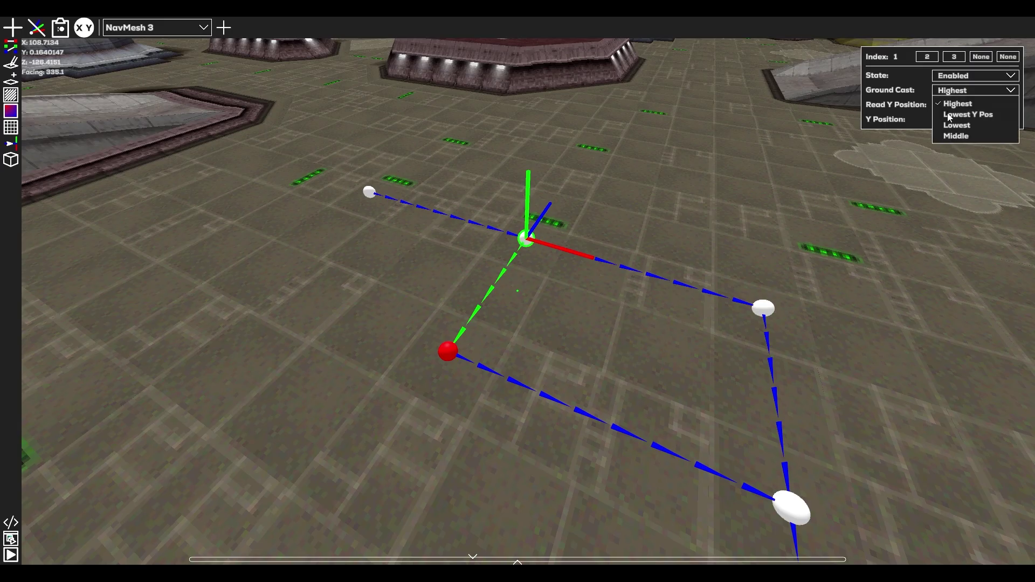
left_click(948, 114)
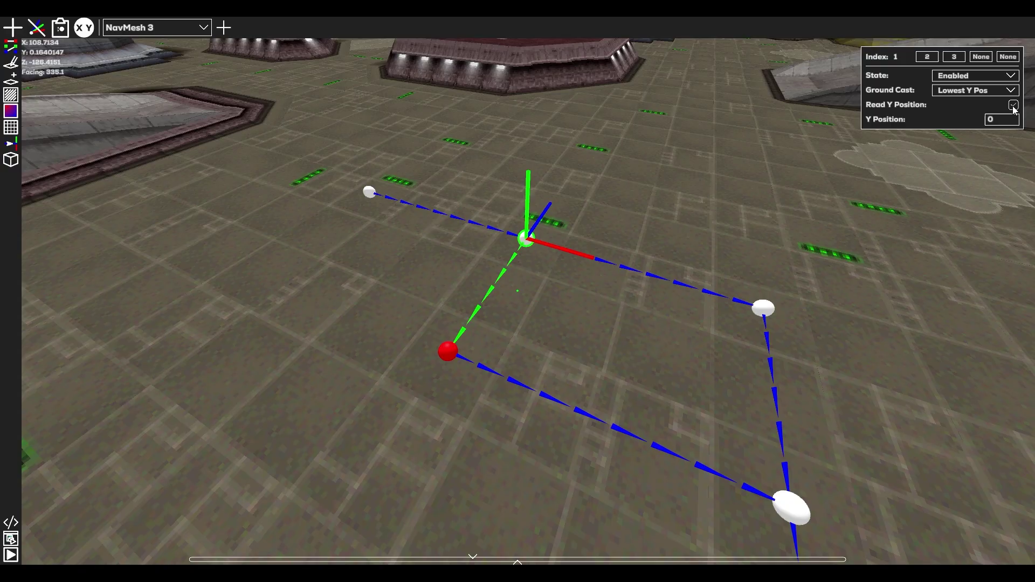
right_click_drag(622, 267, 533, 202)
key("d")
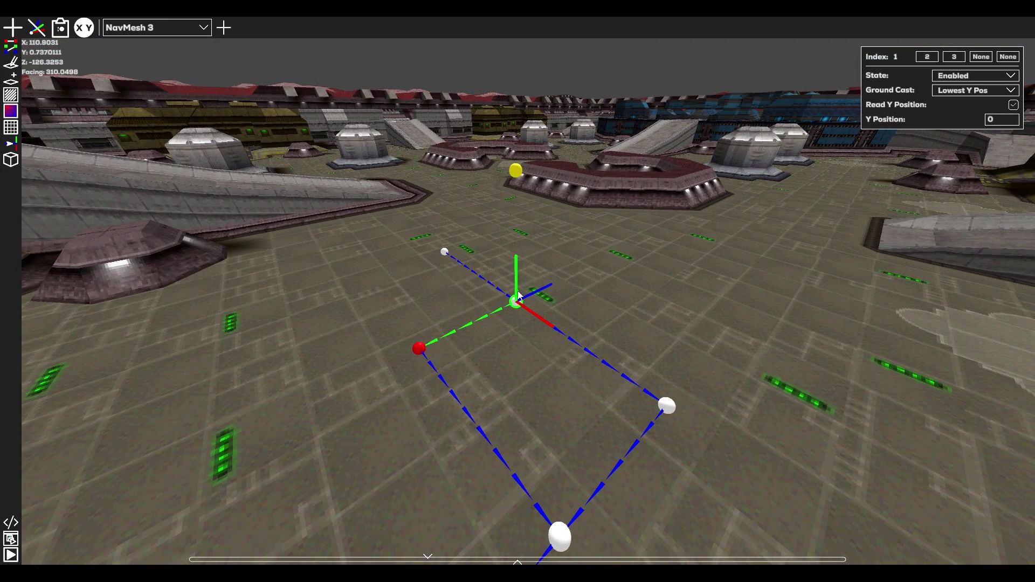
right_click_drag(216, 547, 463, 538)
key("w")
key("a")
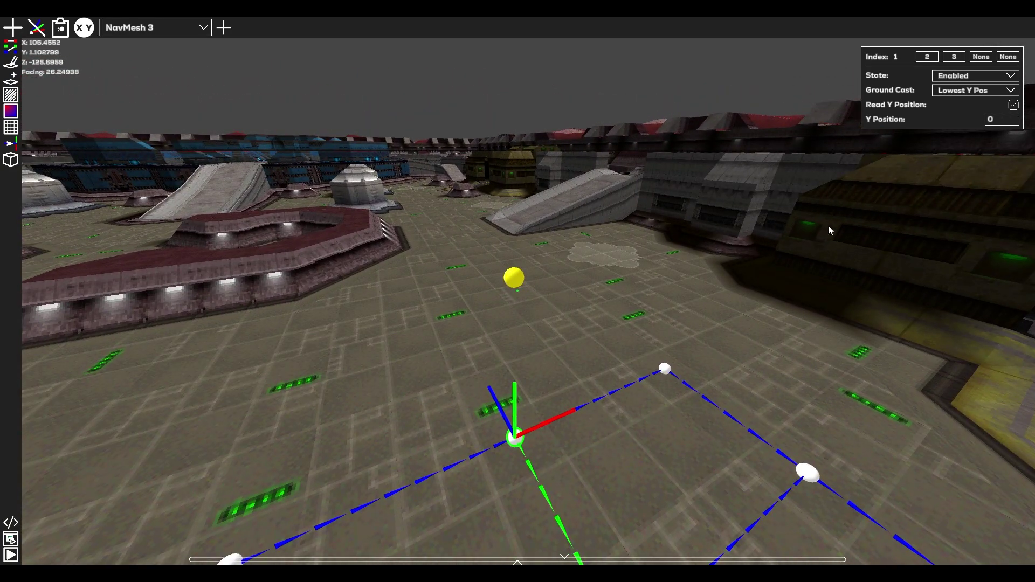
Set the Y position of node 1 in NavMesh 3 to 15
left_click(999, 124)
key("Return")
left_click(999, 125)
type("15")
key("Return")
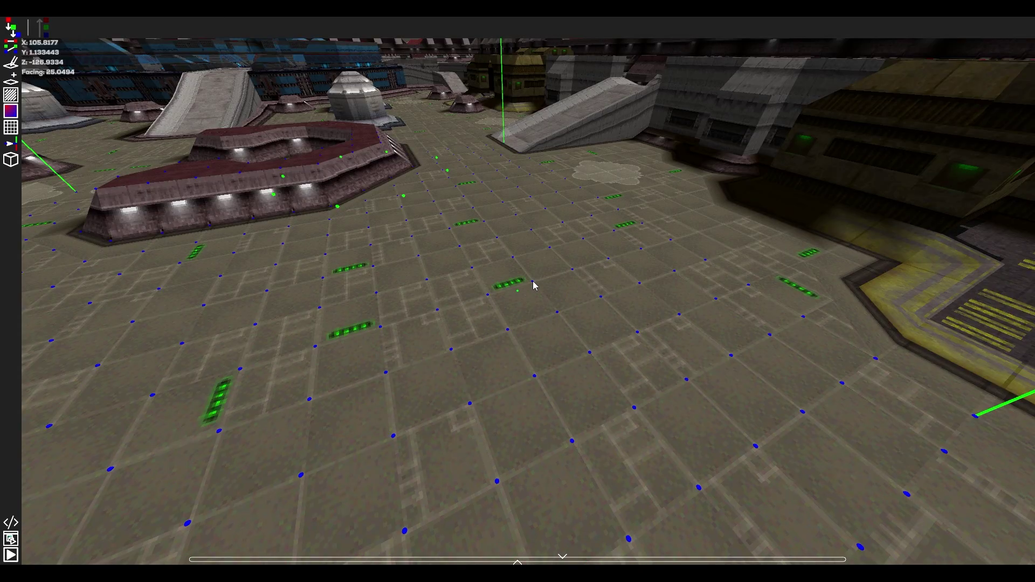
Return to navigation mesh editing, reselect node 1 of NavMesh 3 and set its Y position to -30
left_click(15, 146)
left_click(521, 300)
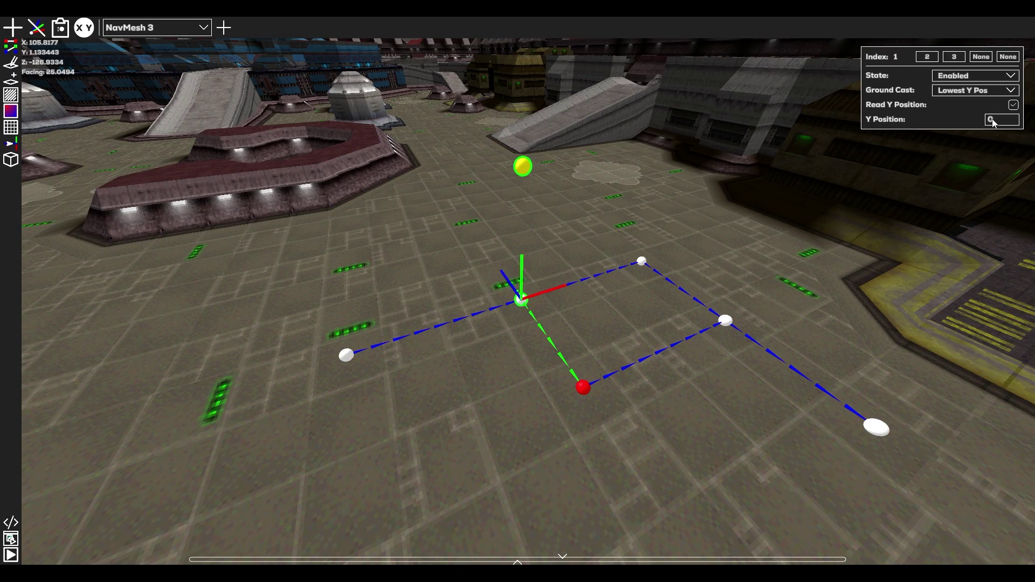
left_click(995, 123)
type("-30")
key("Return")
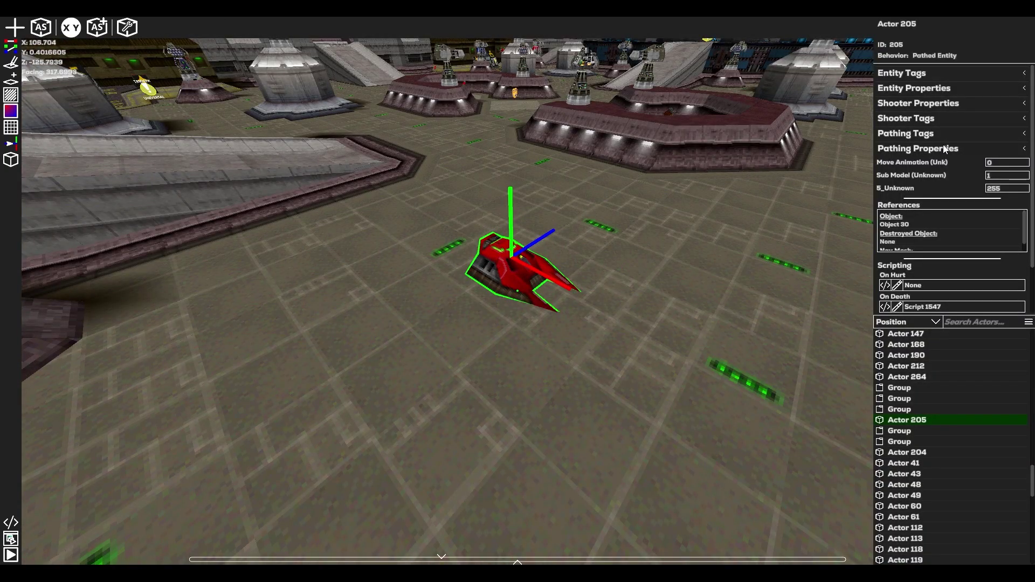
Review the pathing and shooter properties of the red hover tank, Actor 205
left_click(944, 150)
scroll(944, 151, "down", 3)
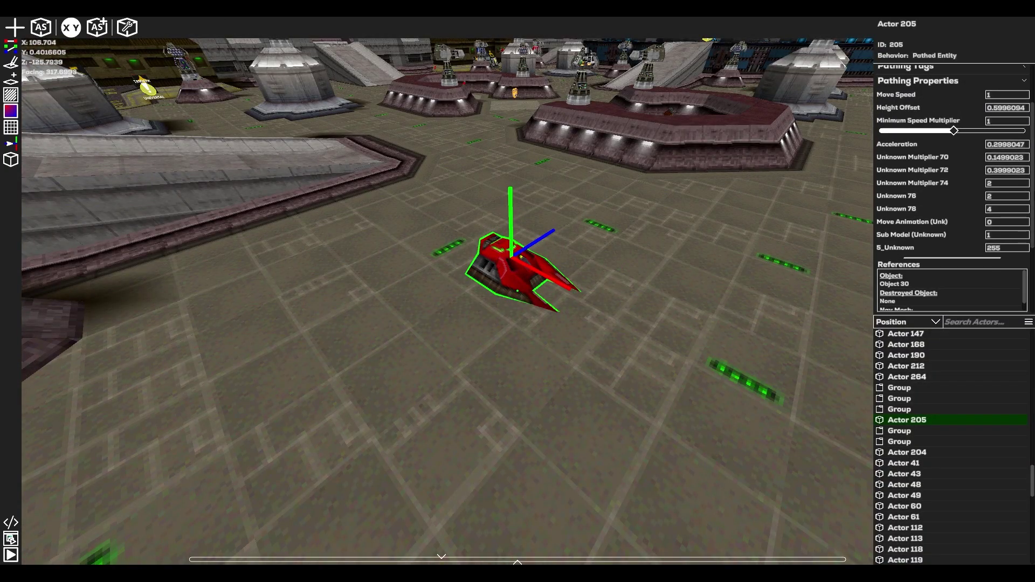
scroll(991, 147, "up", 3)
left_click(990, 144)
left_click(955, 102)
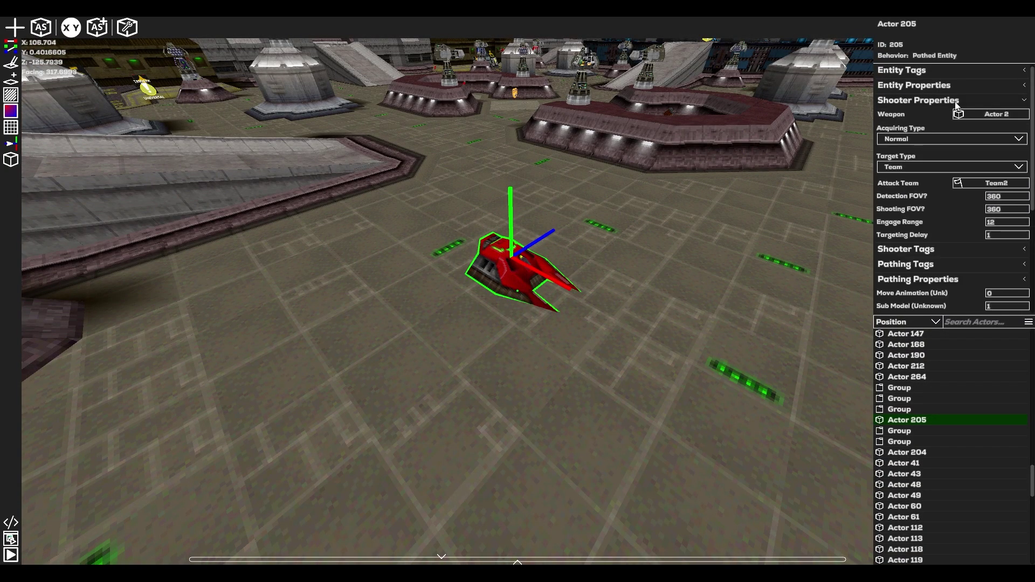
left_click(955, 102)
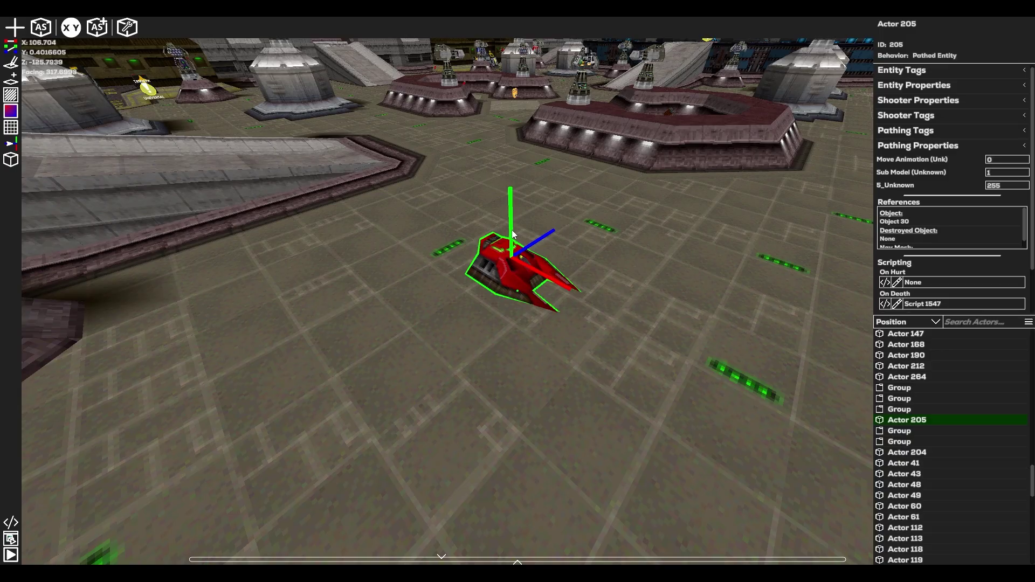
left_click_drag(516, 229, 509, 270)
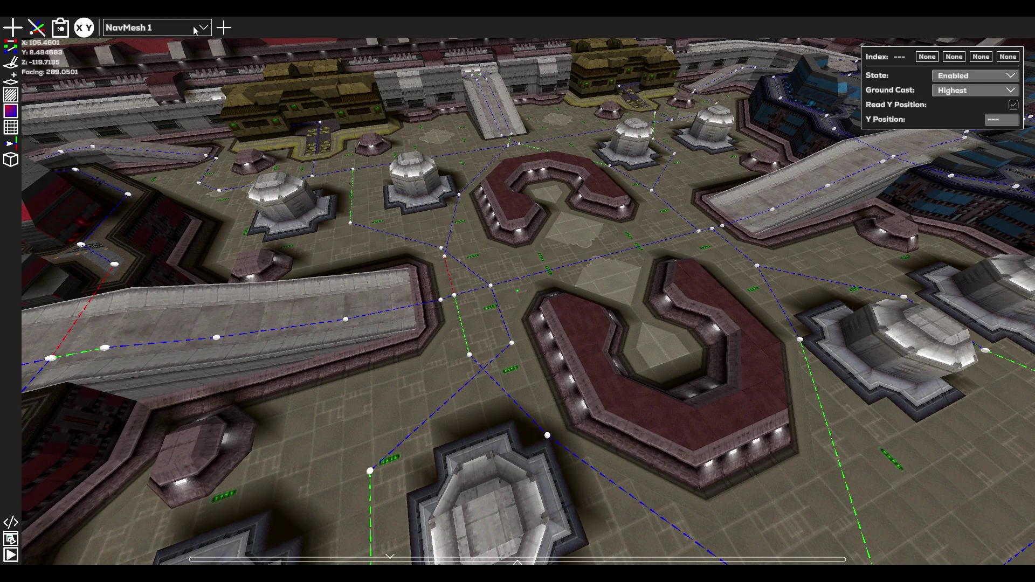
Display NavMesh 2 over the base, then cycle through the other editing modes to shader editing
left_click(195, 30)
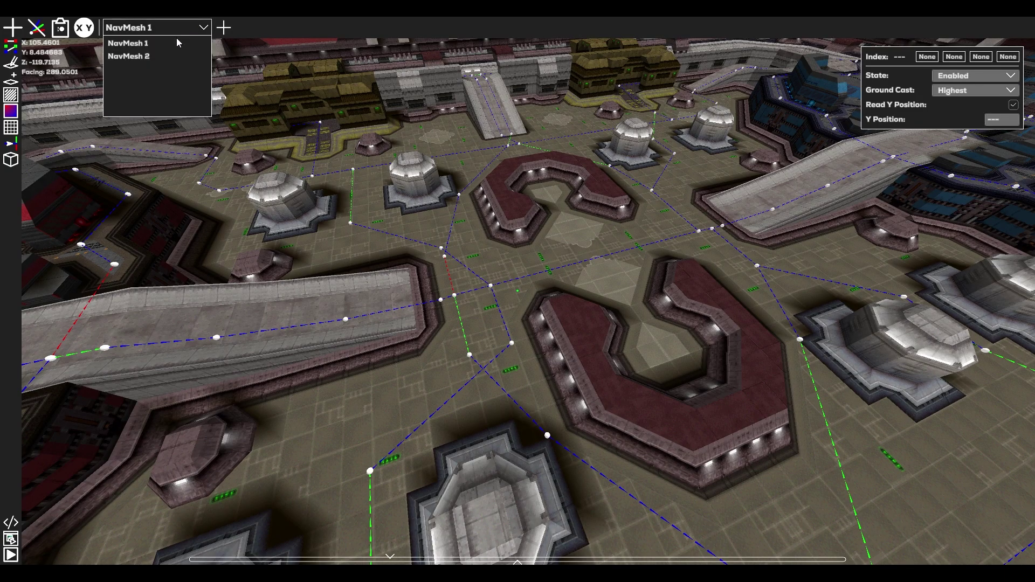
left_click(150, 58)
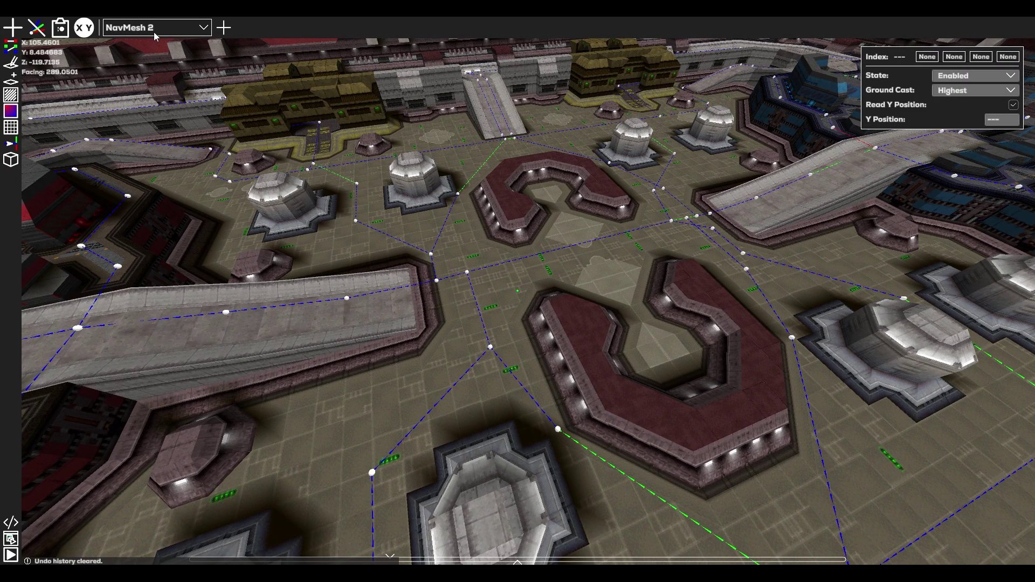
left_click(11, 160)
left_click(11, 127)
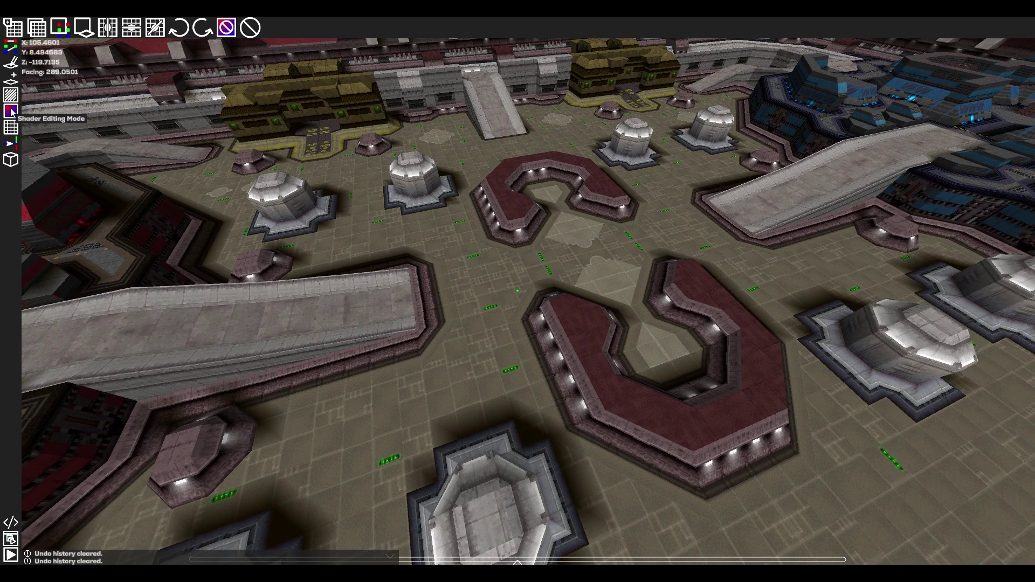
left_click(11, 108)
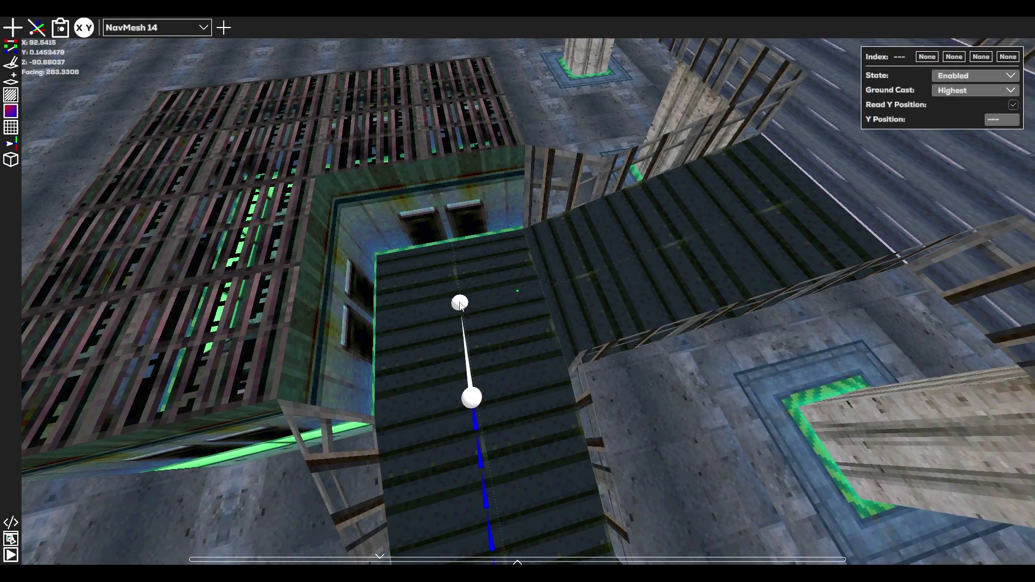
Extend the NavMesh 14 path with linked nodes around the walkway's corner and along its railed branch
left_click(540, 286)
key("d")
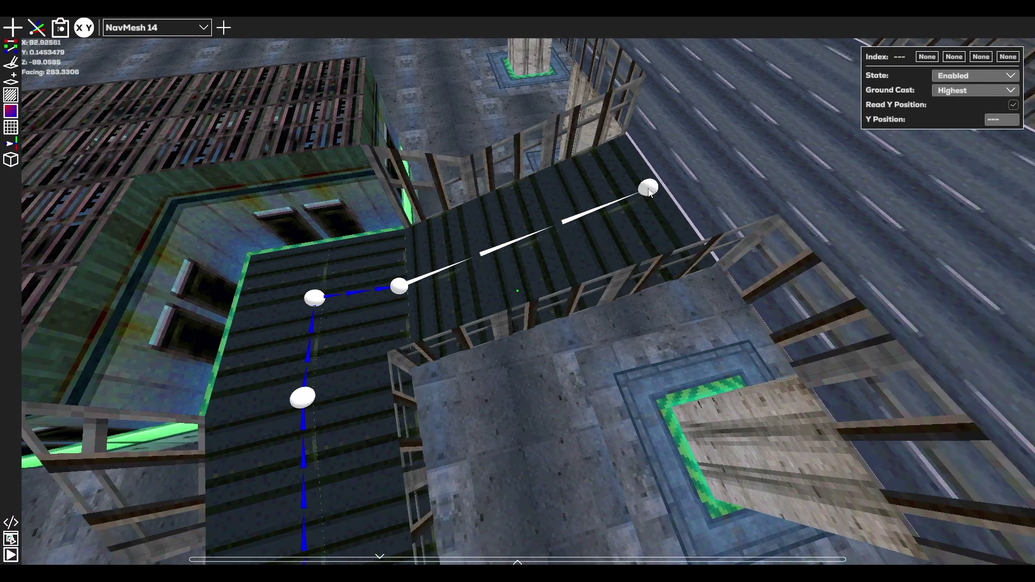
left_click(664, 184)
key("s")
right_click_drag(663, 192, 450, 244)
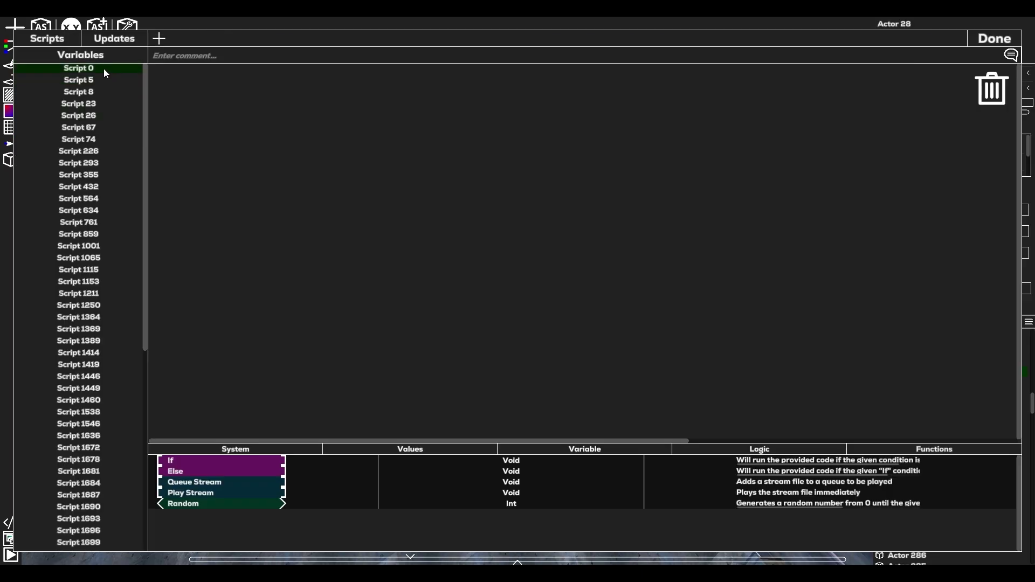
Browse the level's scripts, examining the contents of Script 0, Script 5, Script 26 and Script 67
left_click(103, 69)
left_click(99, 80)
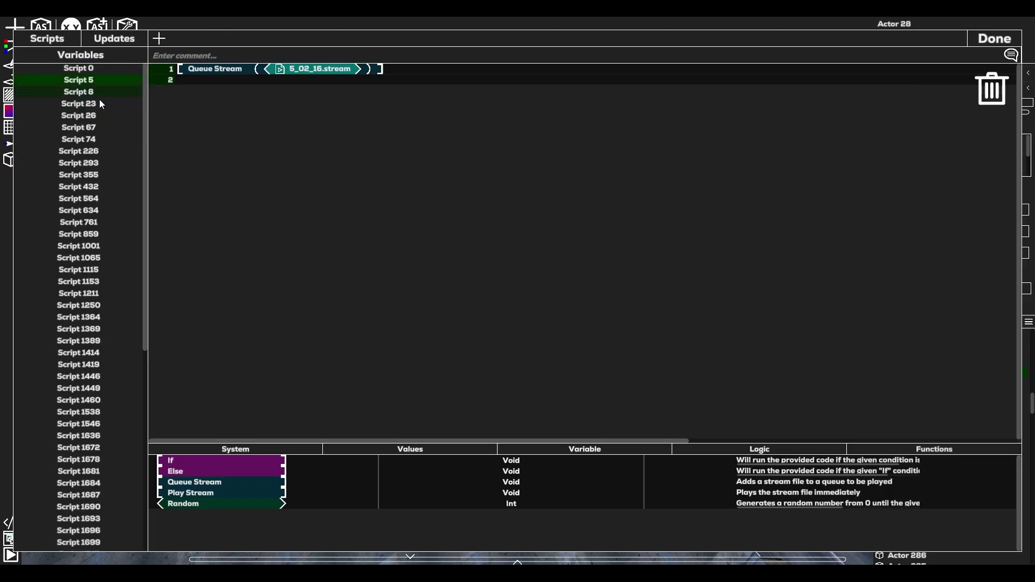
left_click(101, 116)
left_click(98, 125)
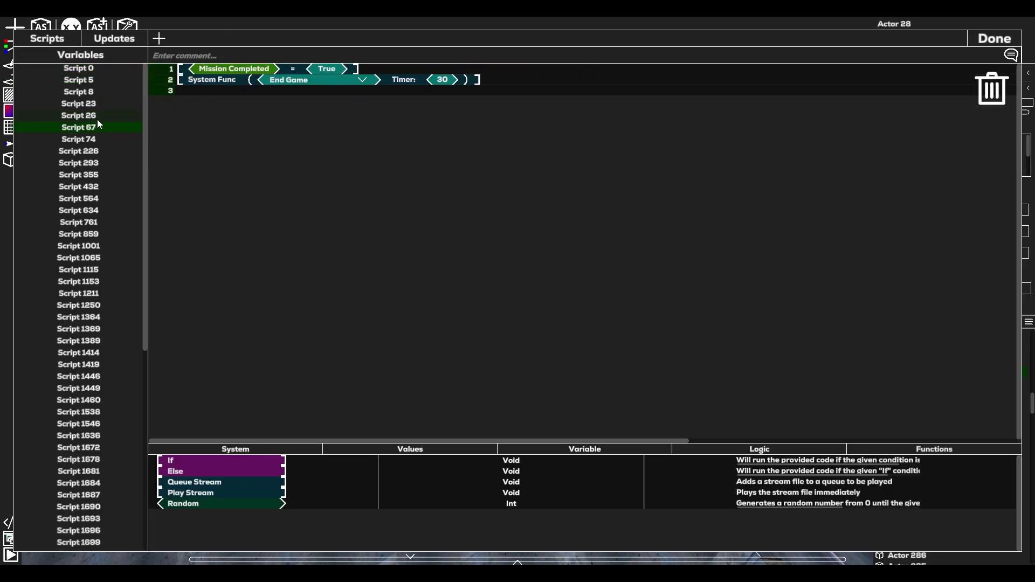
left_click(97, 116)
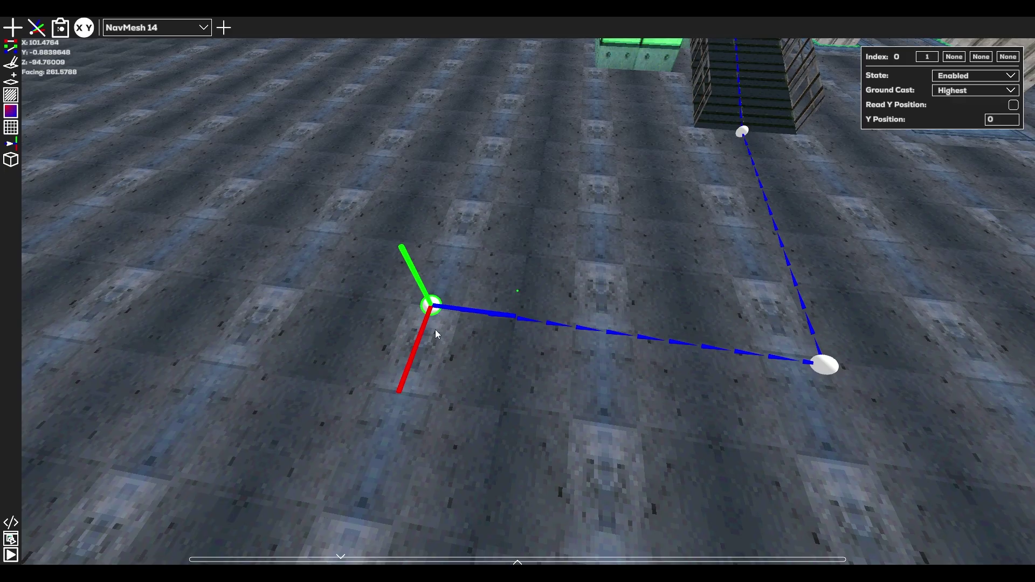
Copy the coordinates of NavMesh 14's node 0 and paste them onto Actor 109 to place it there
left_click(84, 27)
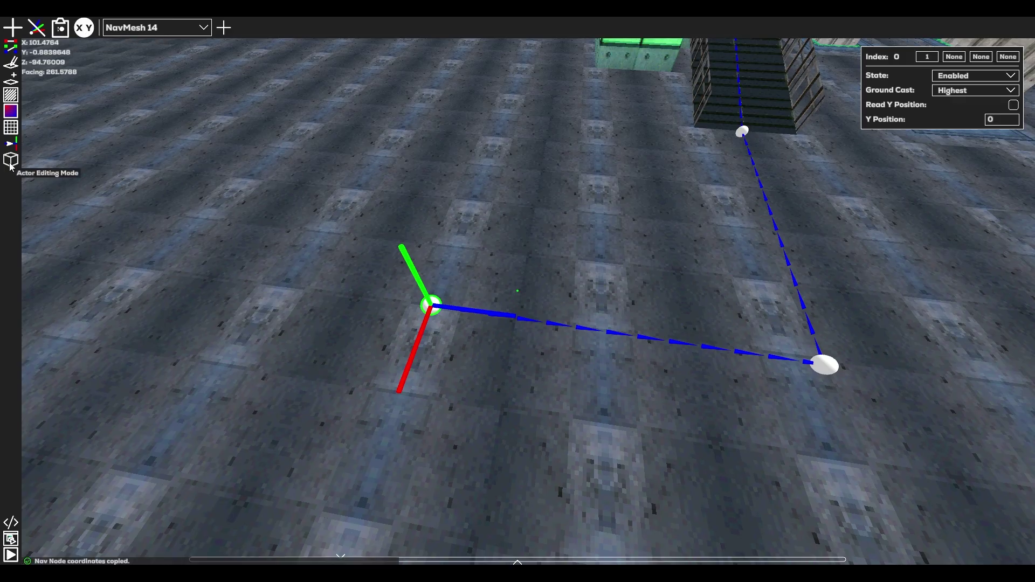
left_click(553, 334)
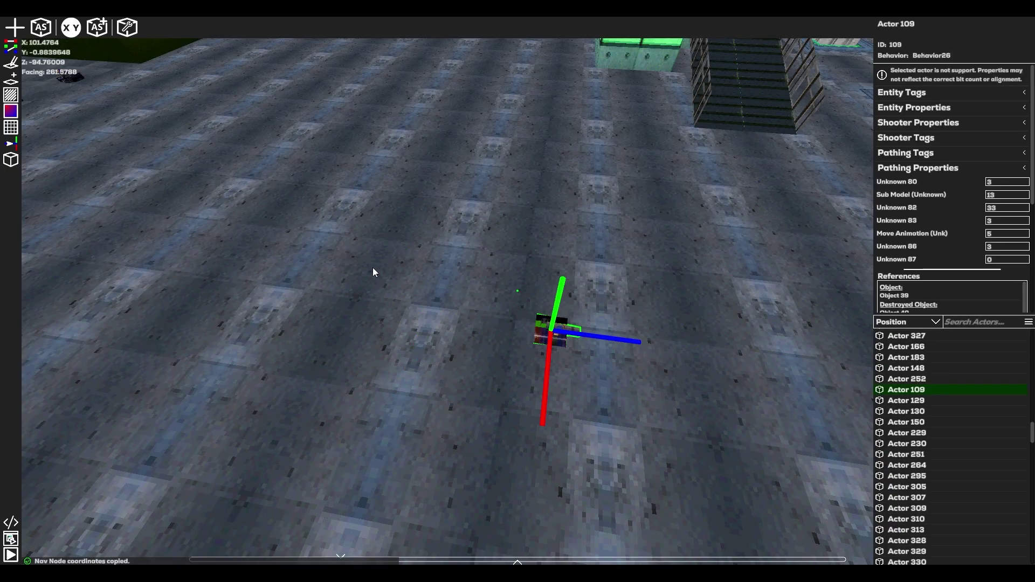
left_click(69, 32)
scroll(959, 216, "down", 4)
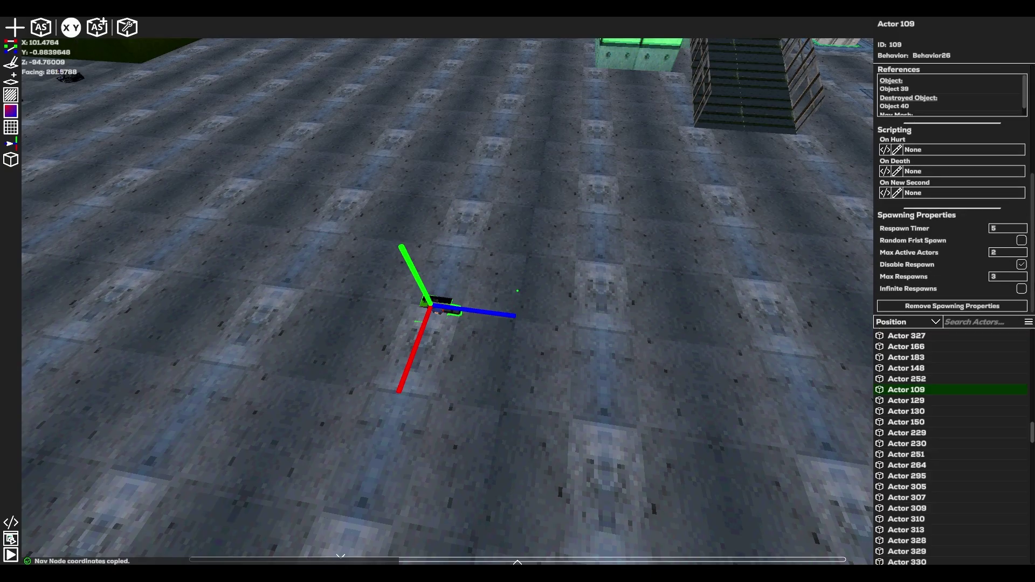